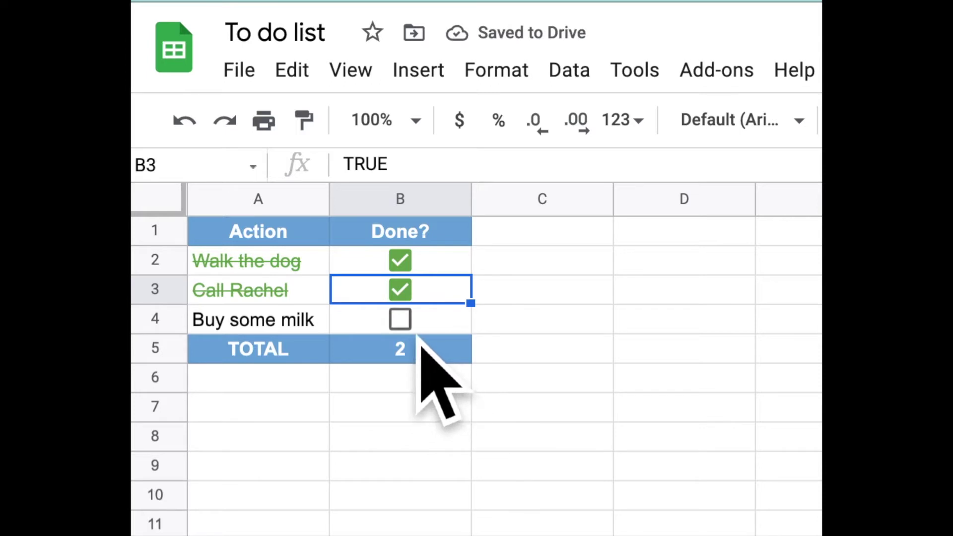
Tick the Done? checkbox for "Buy some milk" in the finished to-do list.
{"action": "left_click", "coordinate": [400, 319]}
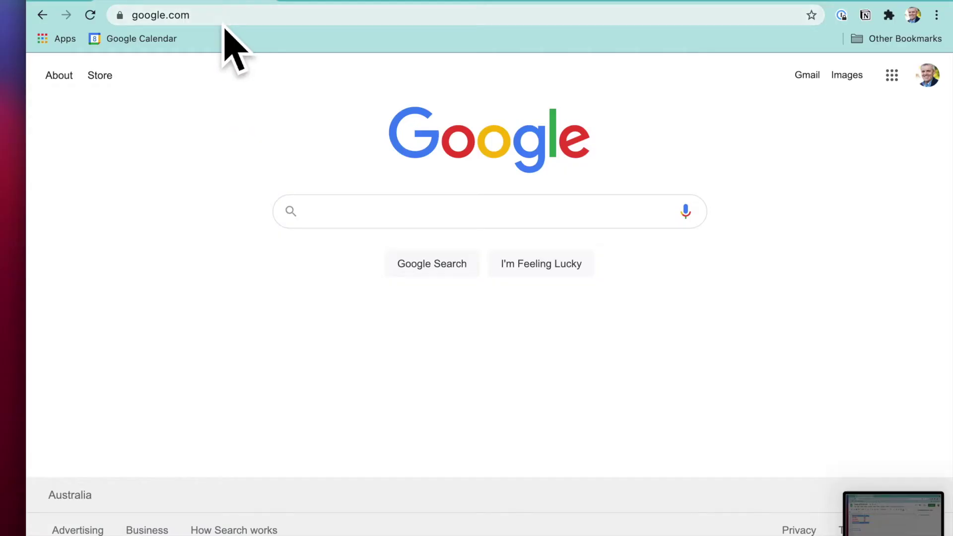
Create a new blank spreadsheet in Google Sheets by going to the address sheet.new in the browser.
{"action": "left_click", "coordinate": [223, 24]}
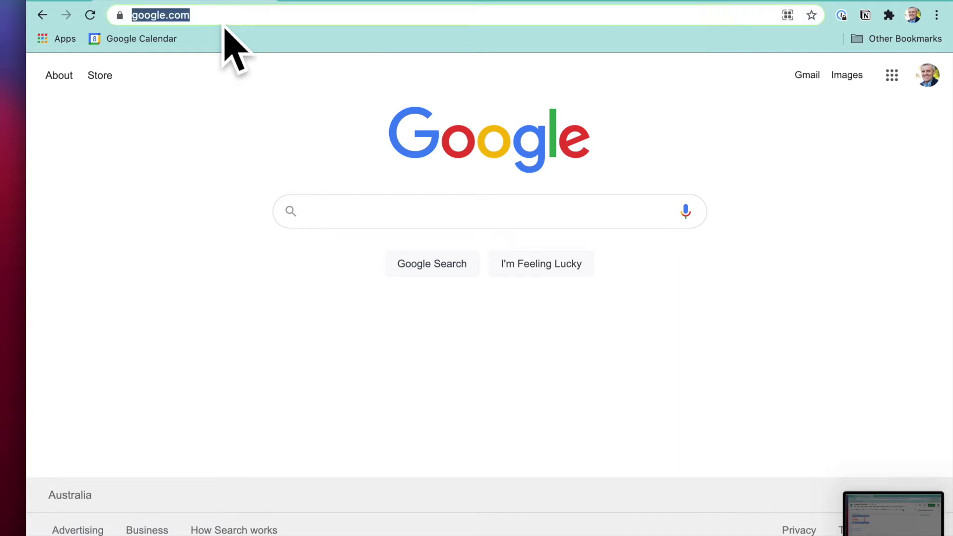
{"action": "type", "text": "sheet.new"}
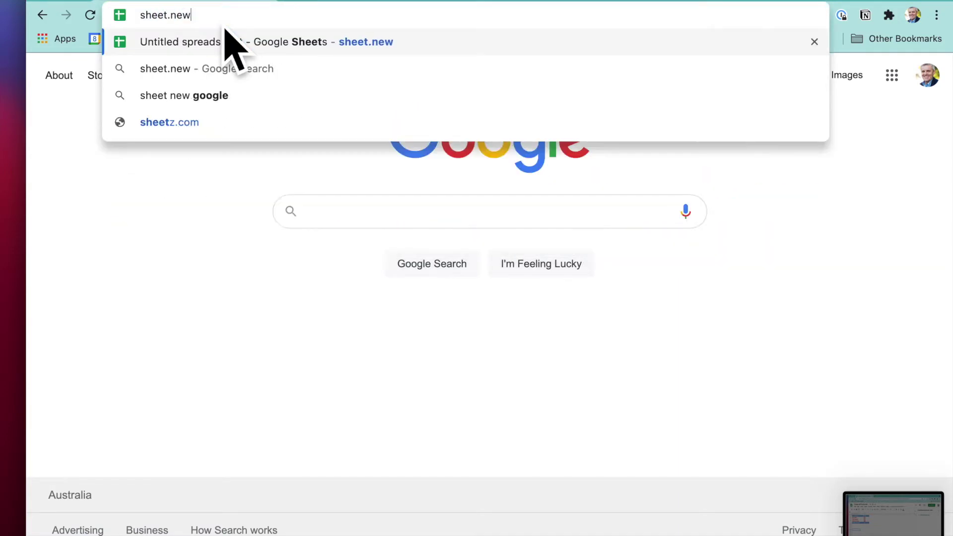
{"action": "key", "text": "Return"}
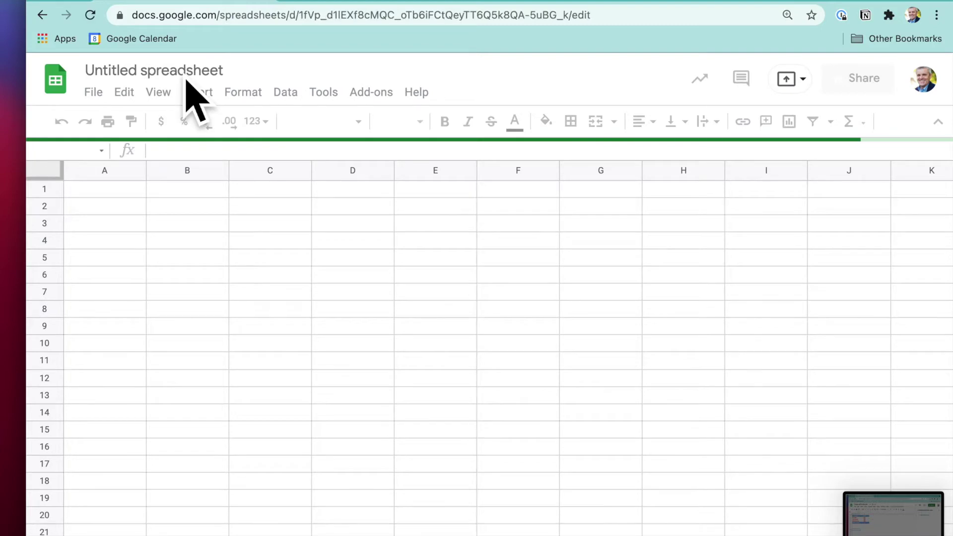
Name the spreadsheet "To do list" and rename its Sheet1 tab to "To do list" as well.
{"action": "type", "text": "T"}
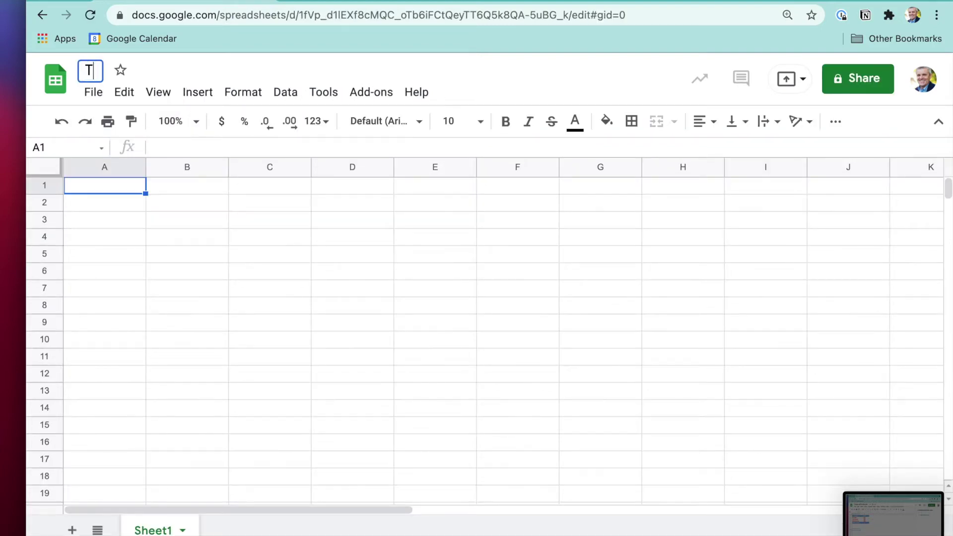
{"action": "type", "text": "o do list"}
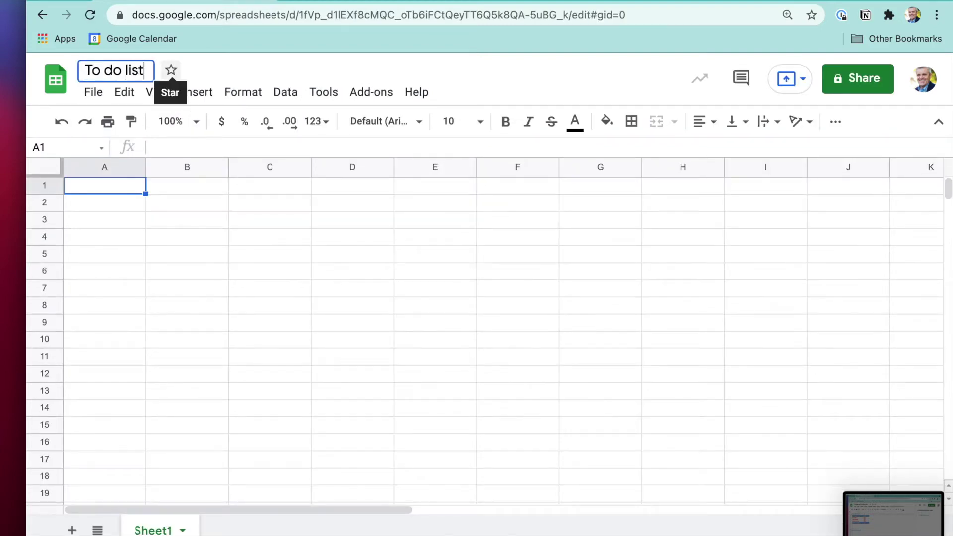
{"action": "right_click", "coordinate": [153, 529]}
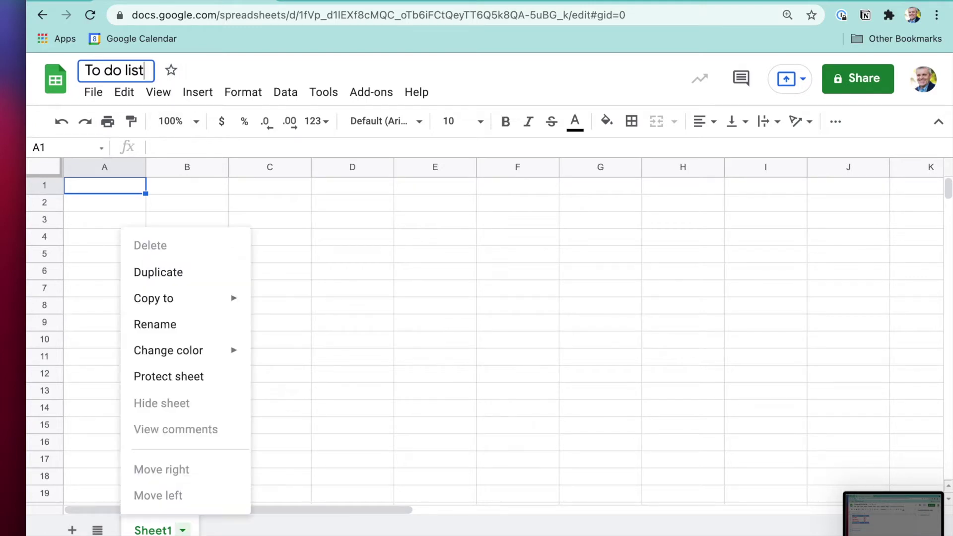
{"action": "left_click", "coordinate": [199, 332]}
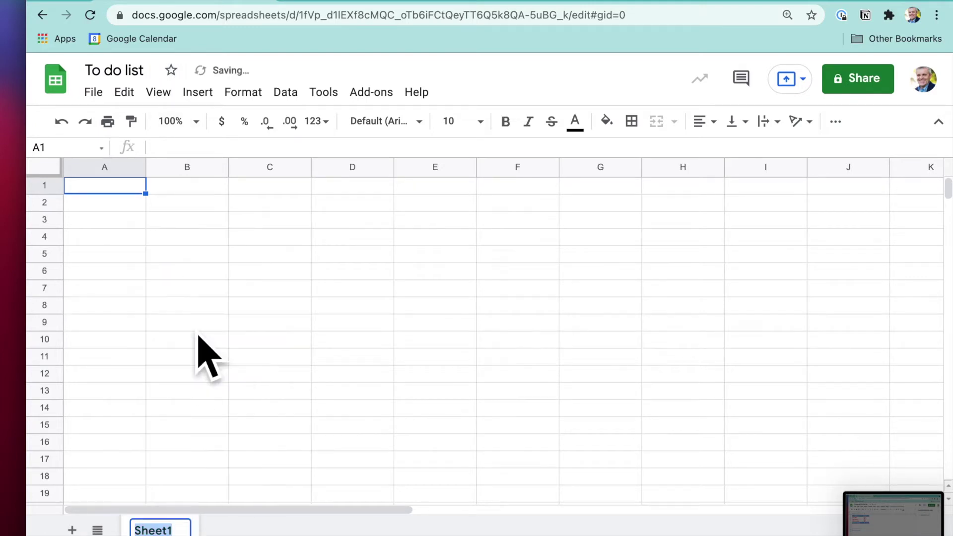
{"action": "type", "text": "To do list"}
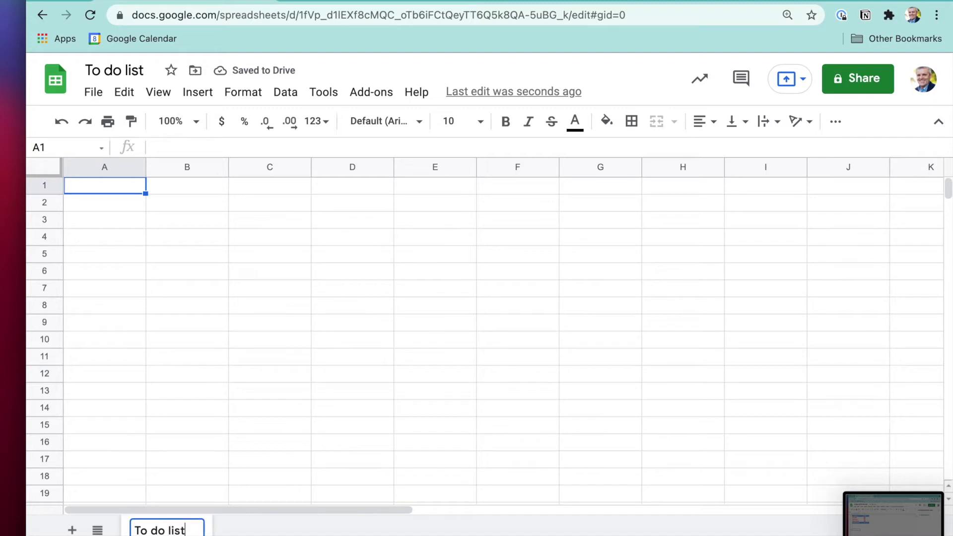
{"action": "key", "text": "Return"}
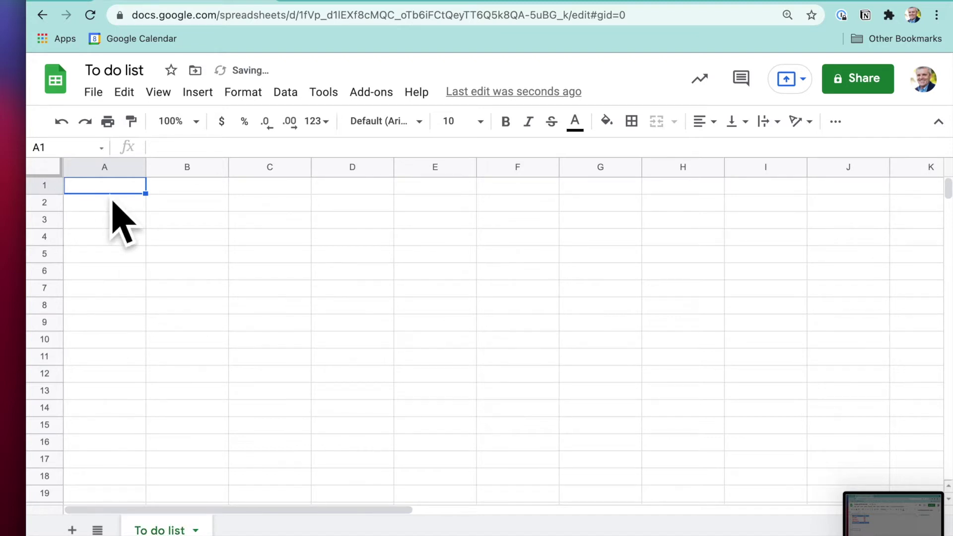
Enter the column headers "Action" in A1 and "Done?" in B1.
{"action": "type", "text": "Action"}
{"action": "key", "text": "Tab"}
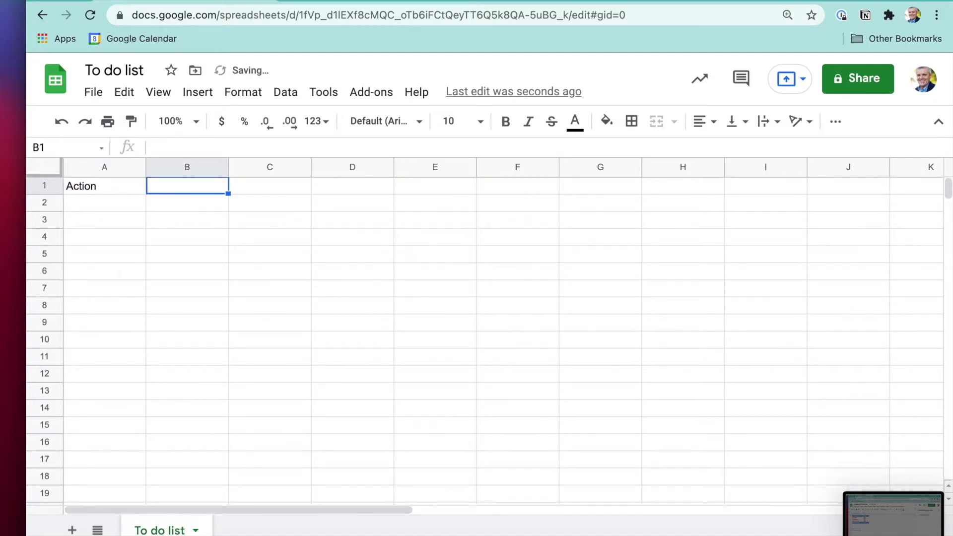
{"action": "type", "text": "Done?"}
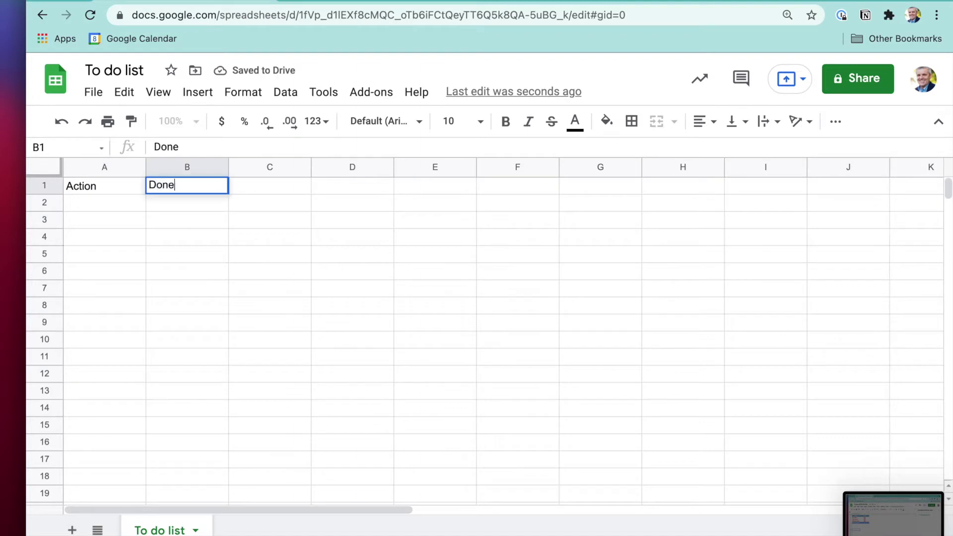
Centre the header cells A1:B1 horizontally and make their text bold.
{"action": "left_click", "coordinate": [91, 191], "text": "shift"}
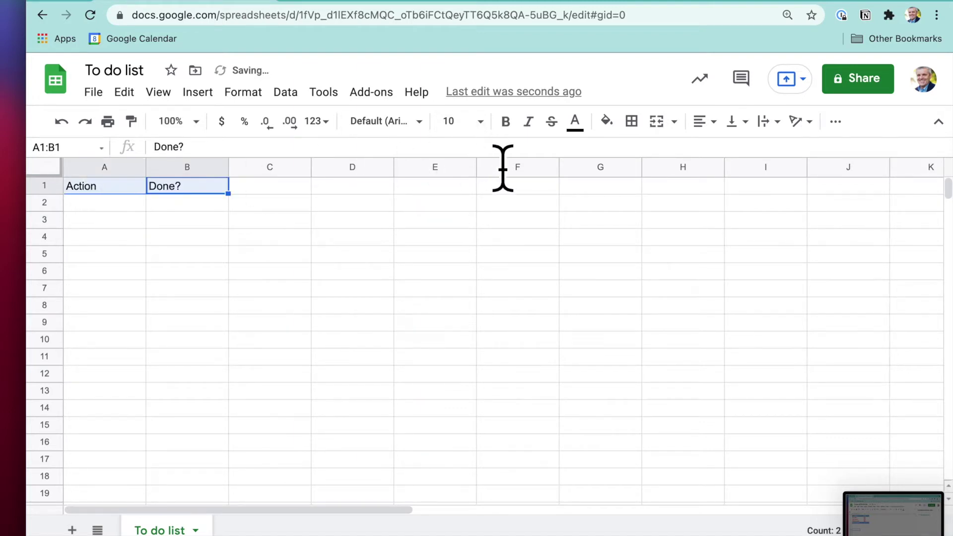
{"action": "left_click", "coordinate": [707, 121]}
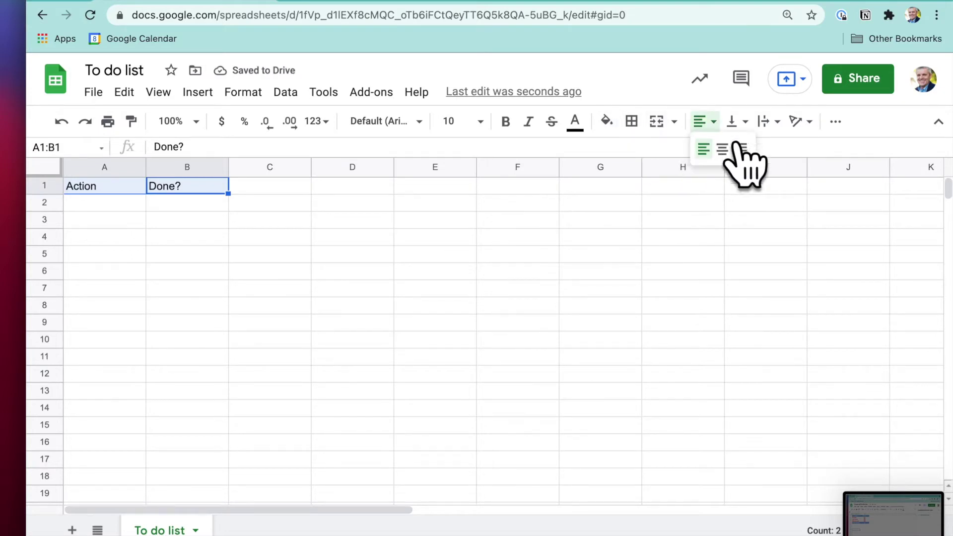
{"action": "left_click", "coordinate": [721, 149]}
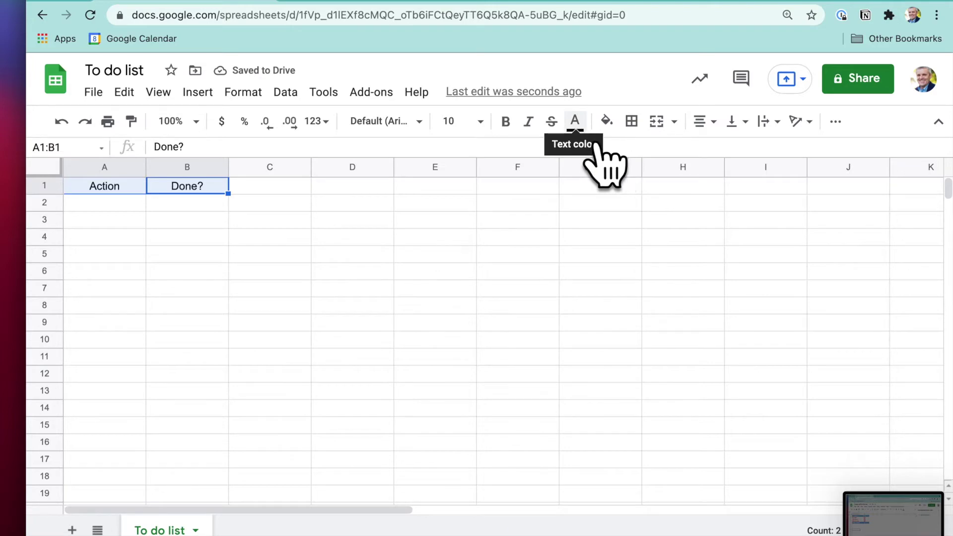
{"action": "left_click", "coordinate": [505, 121]}
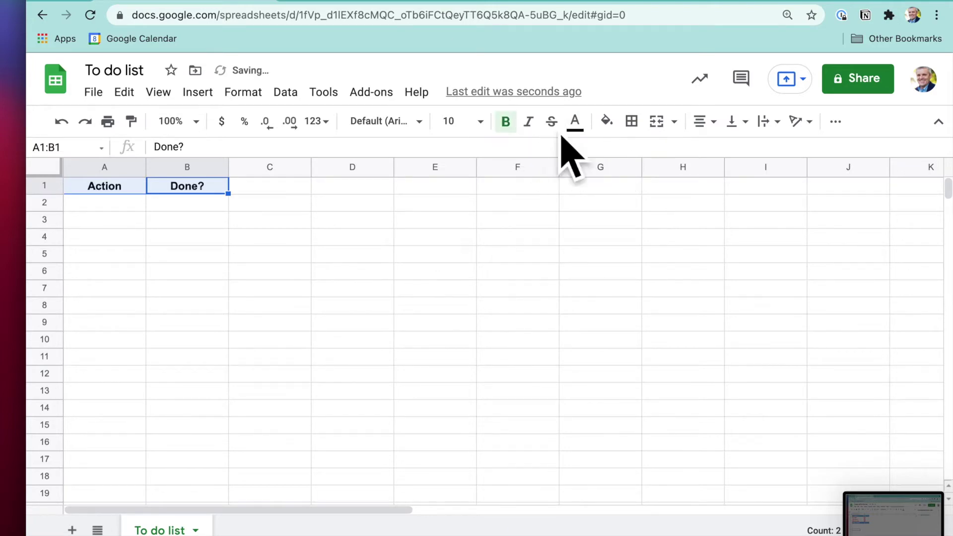
Give the header cells A1:B1 a blue fill and white text.
{"action": "left_click", "coordinate": [575, 122]}
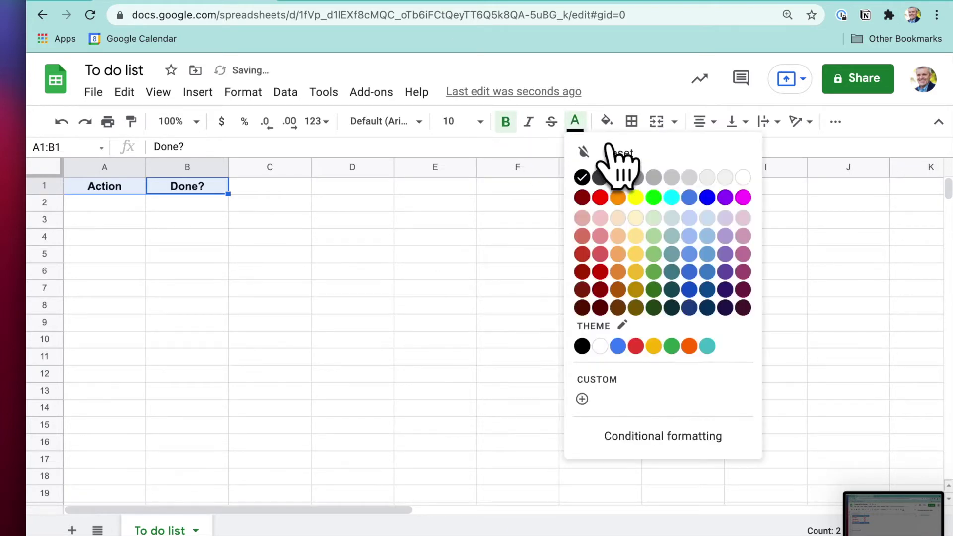
{"action": "left_click", "coordinate": [606, 121]}
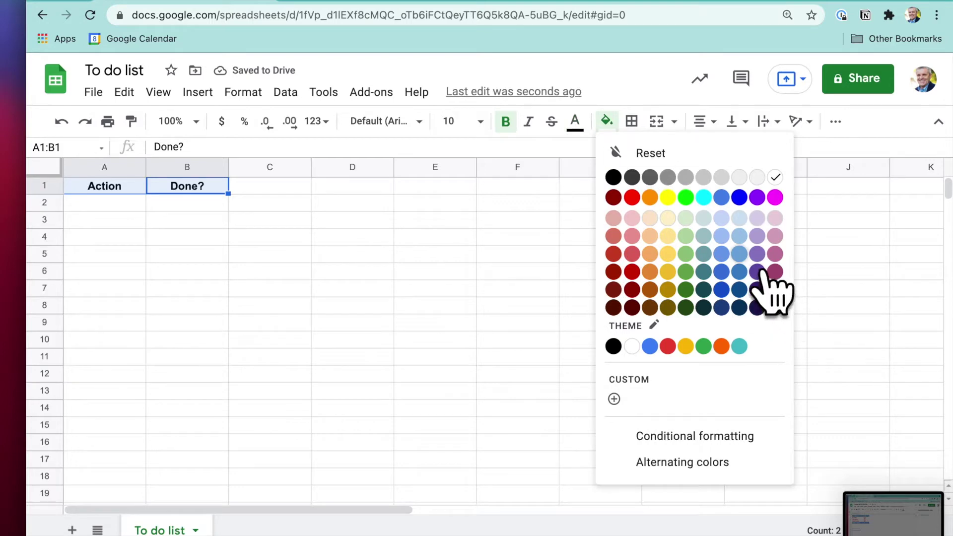
{"action": "left_click", "coordinate": [764, 287]}
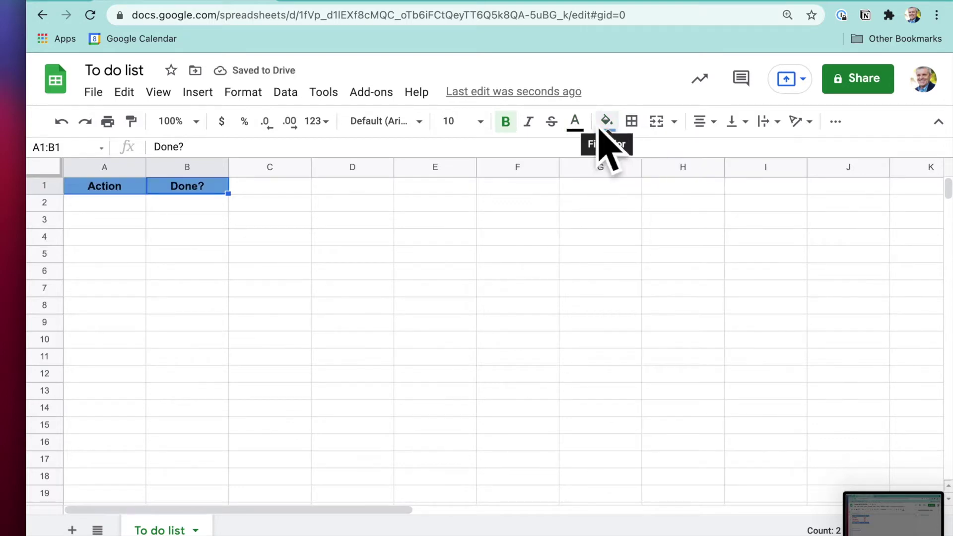
{"action": "left_click", "coordinate": [574, 122]}
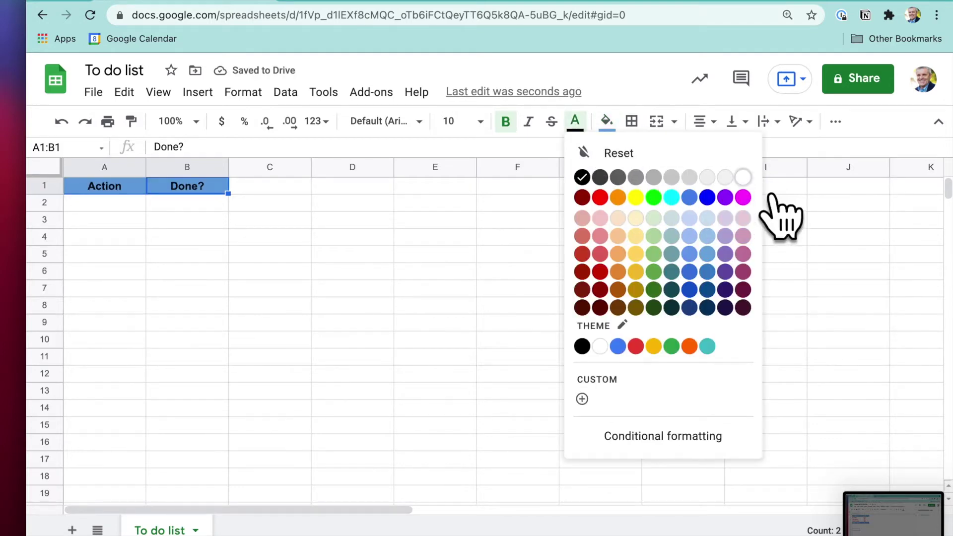
{"action": "left_click", "coordinate": [743, 179]}
Enter "Walk the dog", a reminder to call a person by first name, and "Buy some milk" in A2:A4, plus "TOTAL" in A5.
{"action": "left_click", "coordinate": [118, 208]}
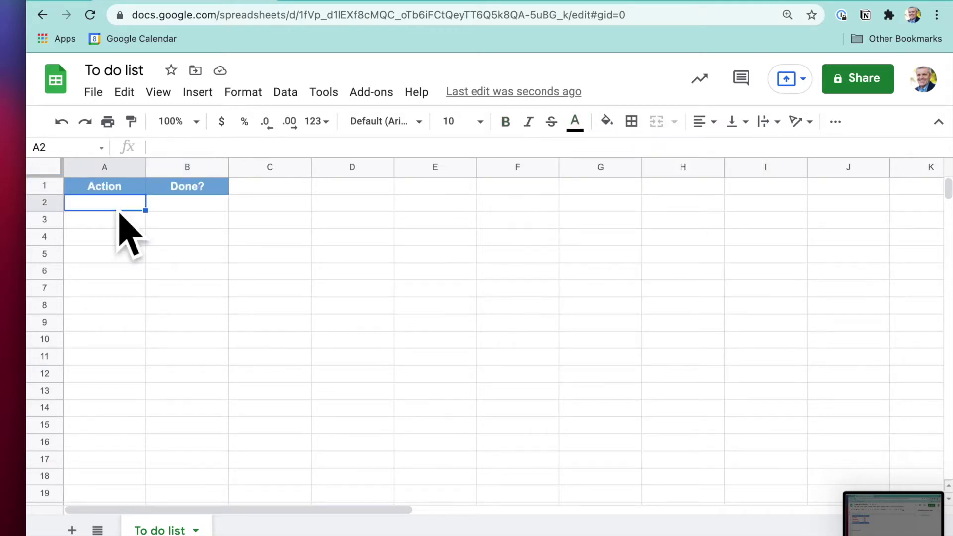
{"action": "type", "text": "Walk the dog"}
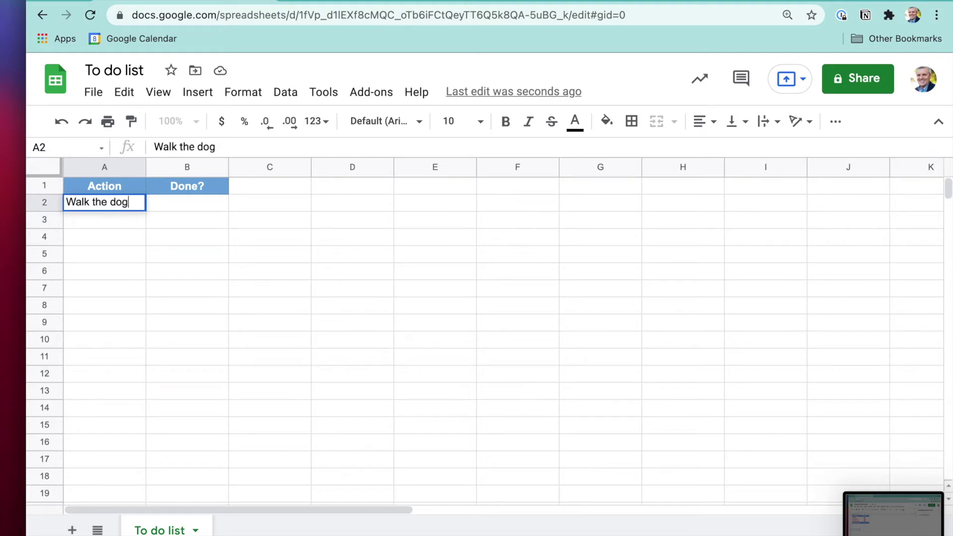
{"action": "key", "text": "Return"}
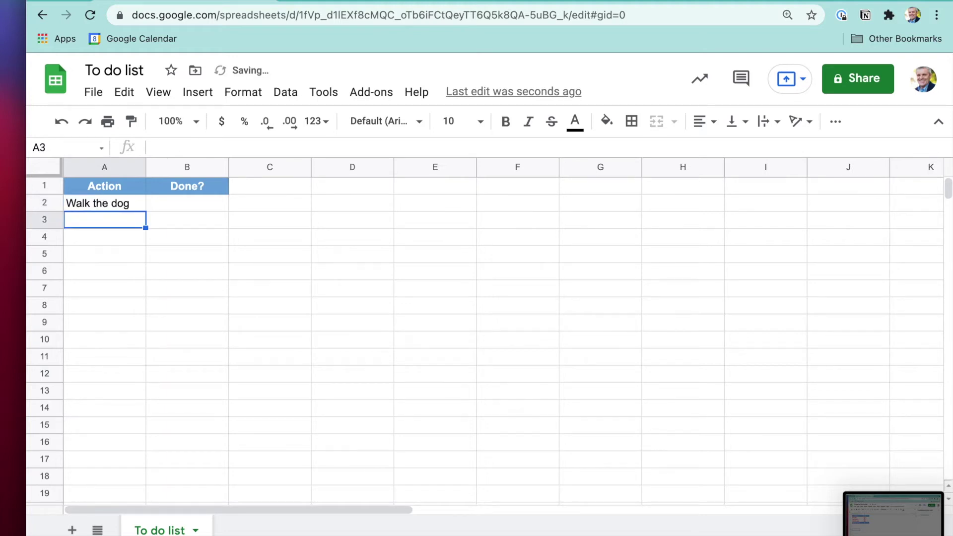
{"action": "type", "text": "Call Rachel"}
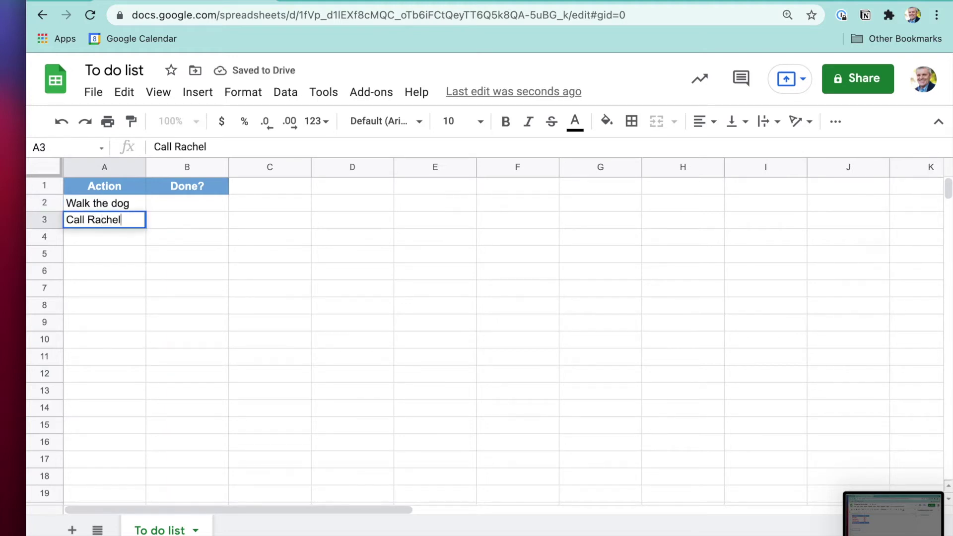
{"action": "key", "text": "Return"}
{"action": "type", "text": "Buy some milk"}
{"action": "key", "text": "Return"}
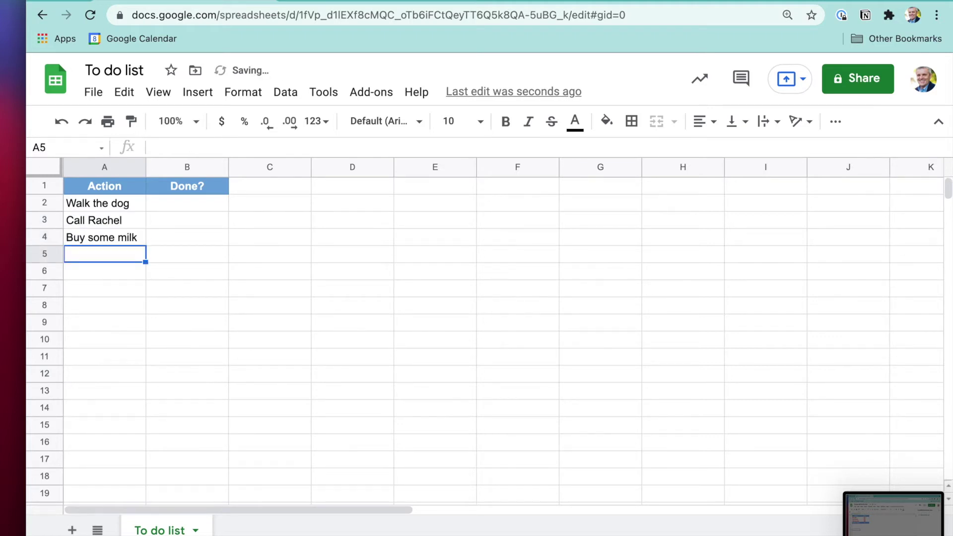
{"action": "type", "text": "TOTAL"}
{"action": "key", "text": "Tab"}
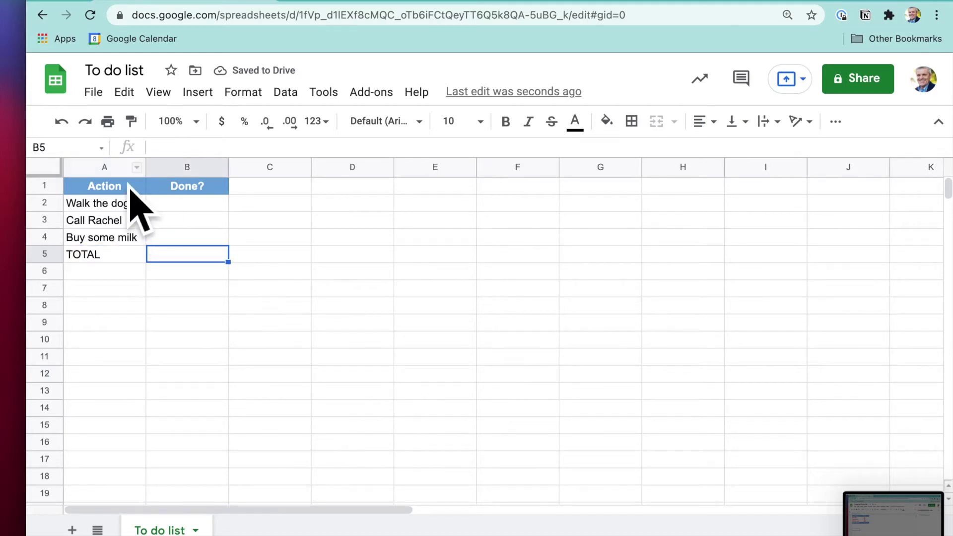
Copy the formatting of header cell A1 onto the TOTAL row cells A5:B5.
{"action": "left_click", "coordinate": [132, 191]}
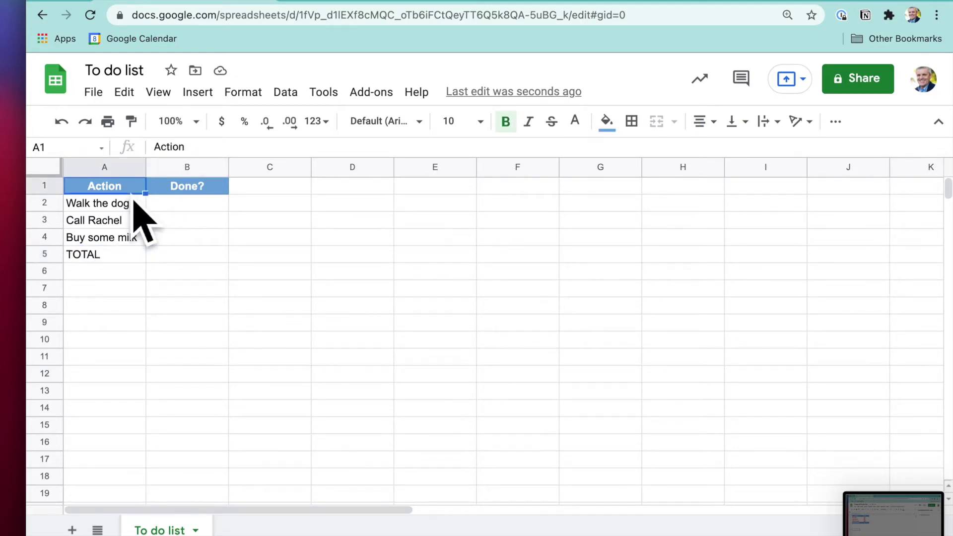
{"action": "left_click", "coordinate": [131, 122]}
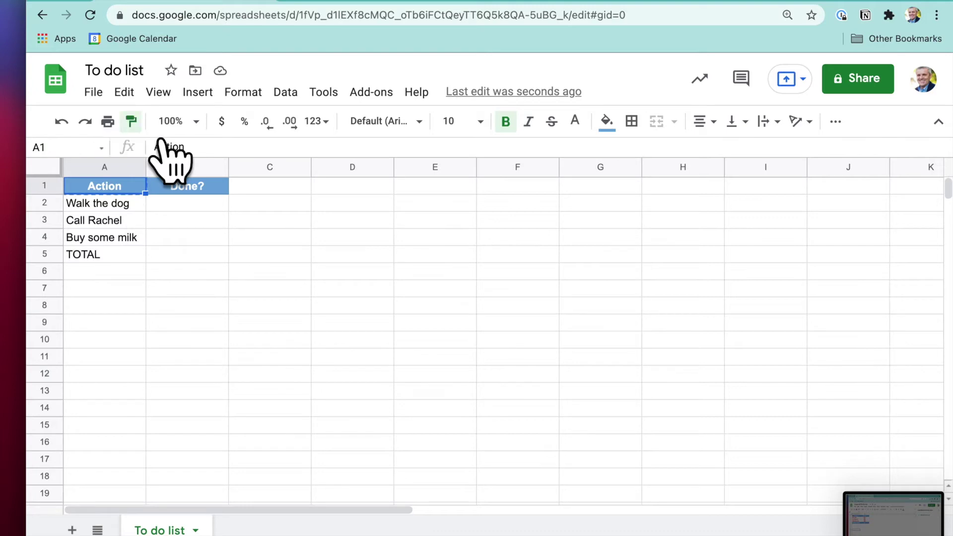
{"action": "left_click_drag", "start_coordinate": [103, 260], "coordinate": [193, 259]}
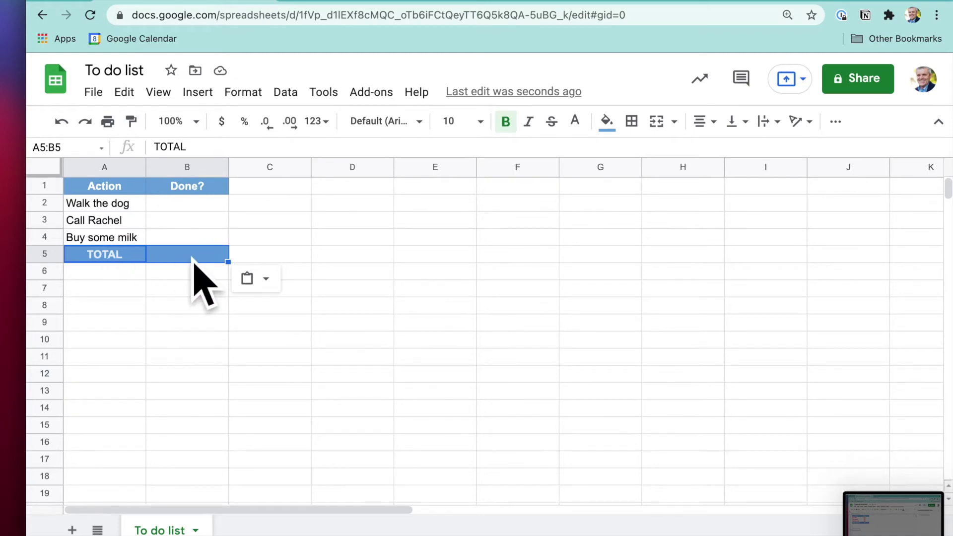
{"action": "left_click", "coordinate": [179, 289]}
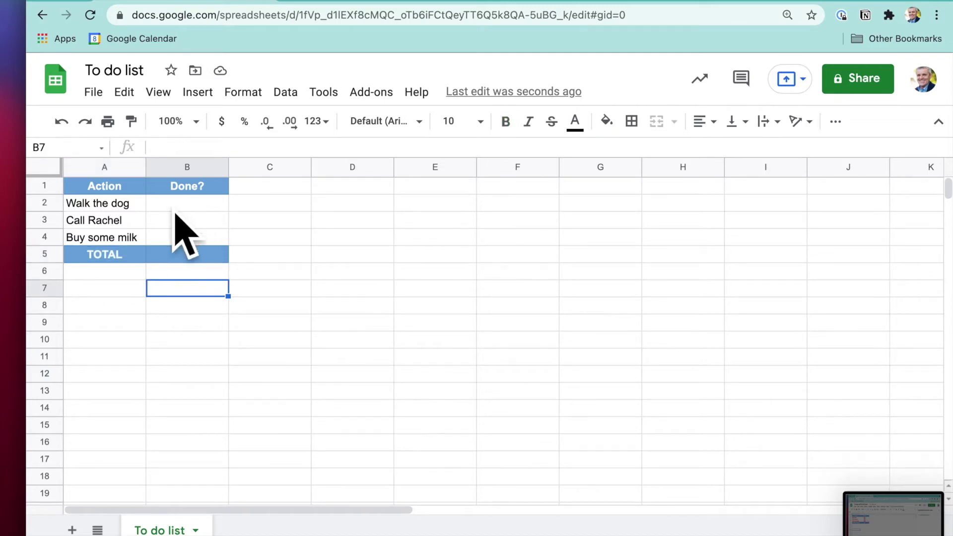
Add checkboxes to the Done? cells B2:B4 through data validation with the Checkbox criteria.
{"action": "left_click", "coordinate": [231, 207]}
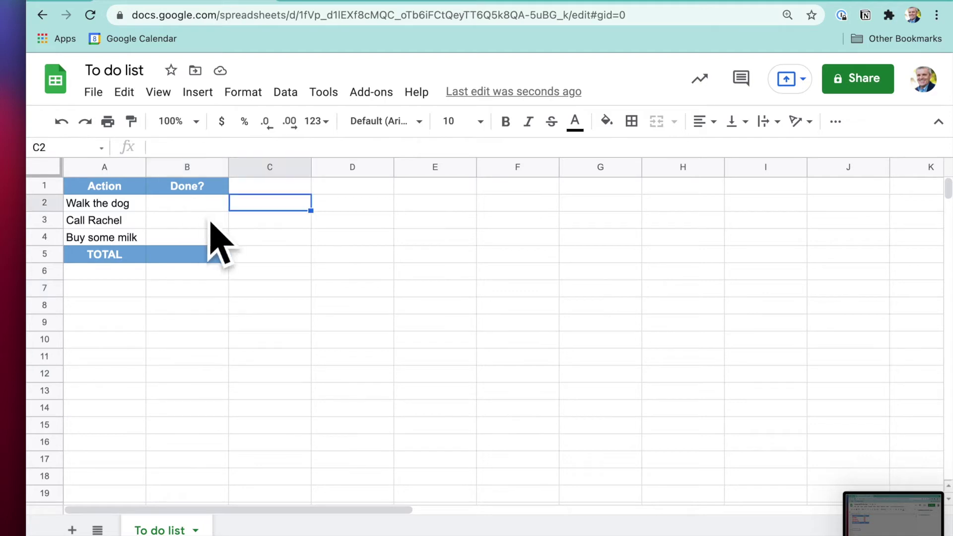
{"action": "key", "text": "Left"}
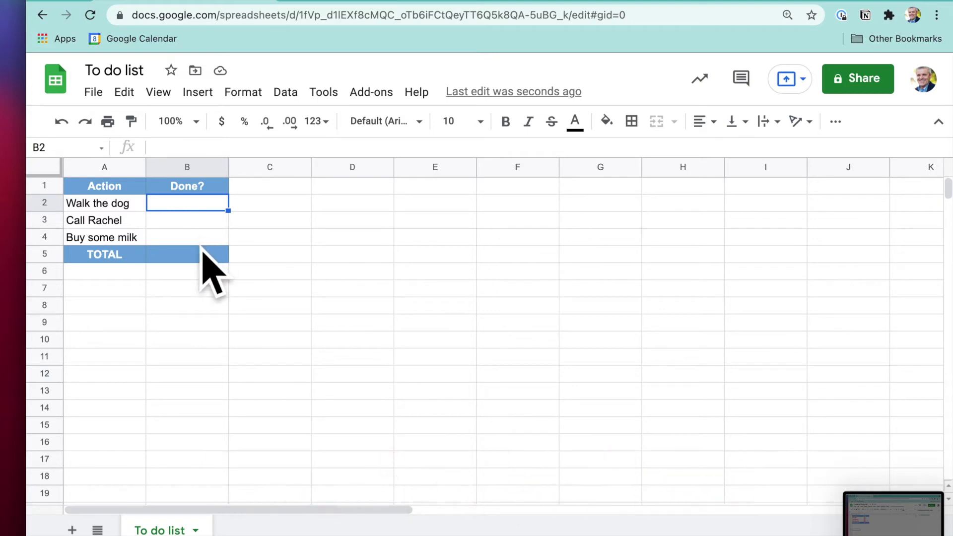
{"action": "left_click", "coordinate": [202, 243], "text": "shift"}
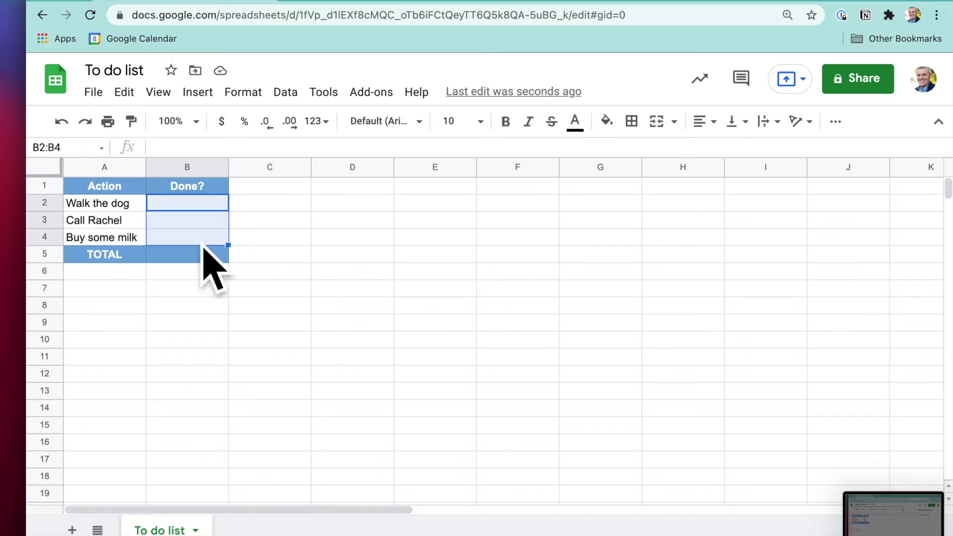
{"action": "left_click", "coordinate": [304, 105]}
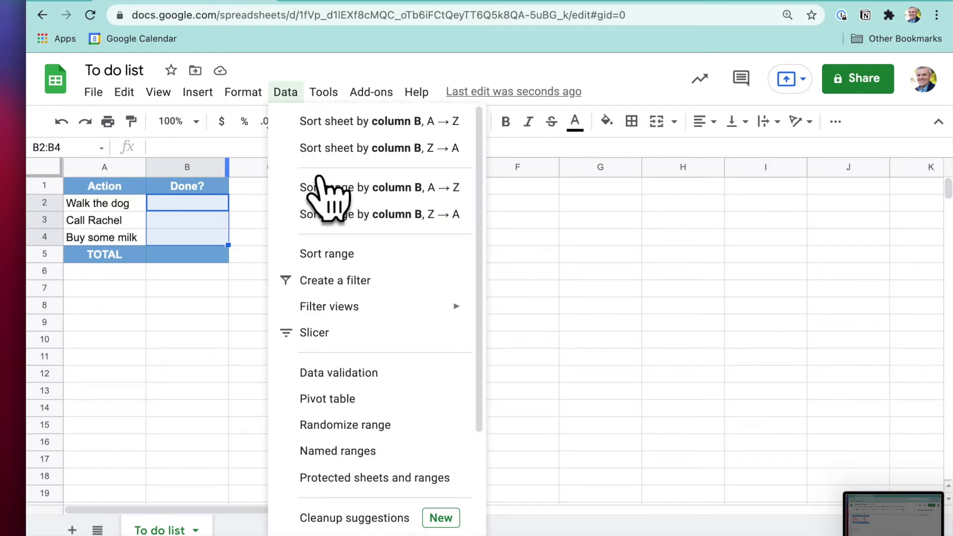
{"action": "left_click", "coordinate": [379, 378]}
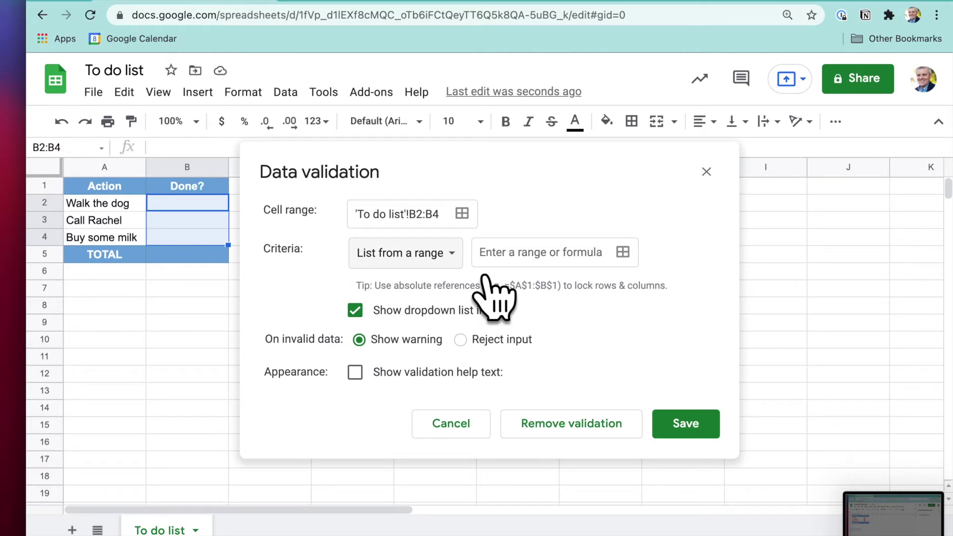
{"action": "left_click", "coordinate": [460, 264]}
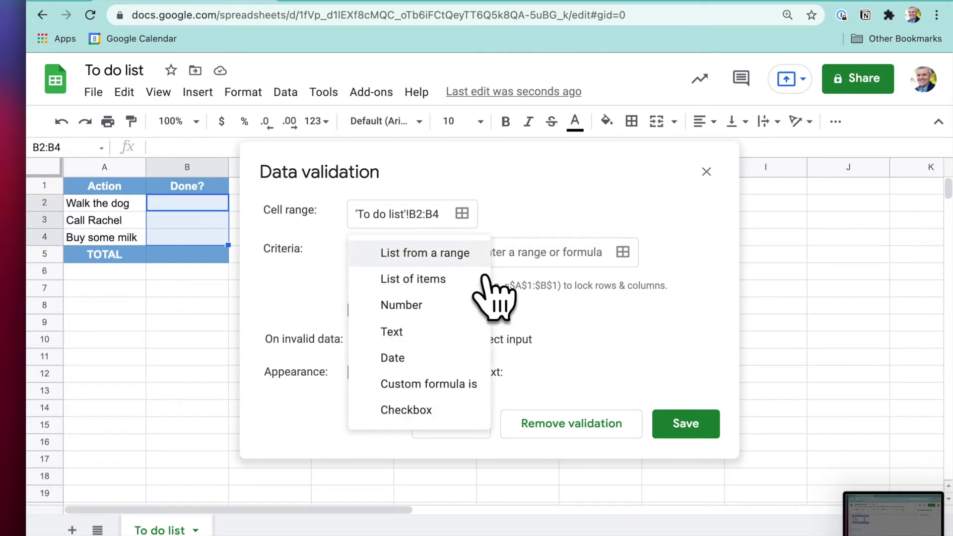
{"action": "left_click", "coordinate": [459, 416]}
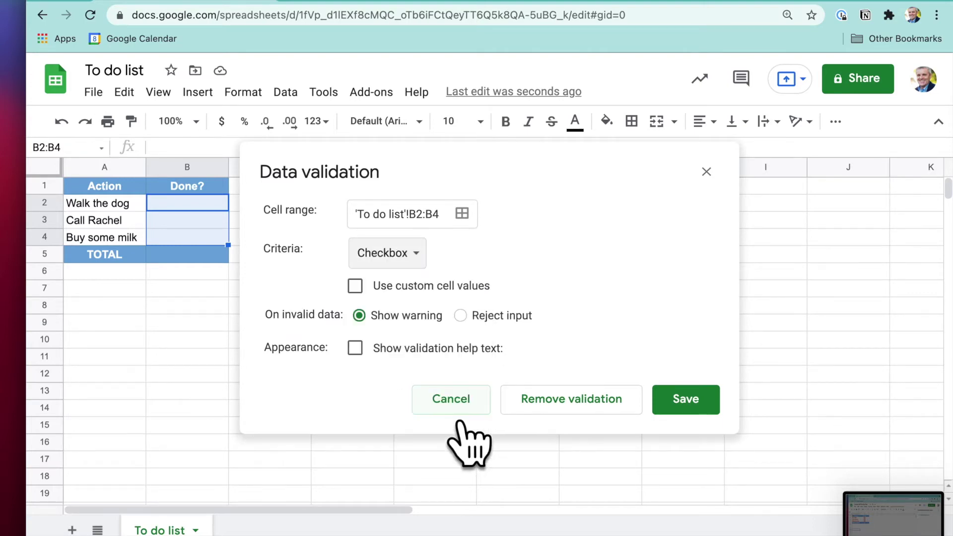
{"action": "left_click", "coordinate": [716, 411]}
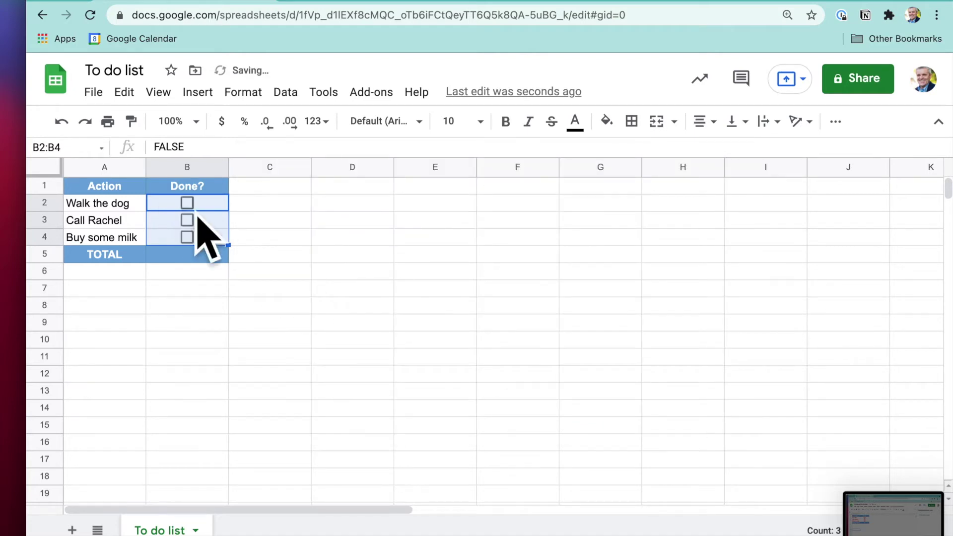
Test the "Walk the dog" checkbox in B2 by repeatedly ticking and clearing it.
{"action": "left_click", "coordinate": [187, 202]}
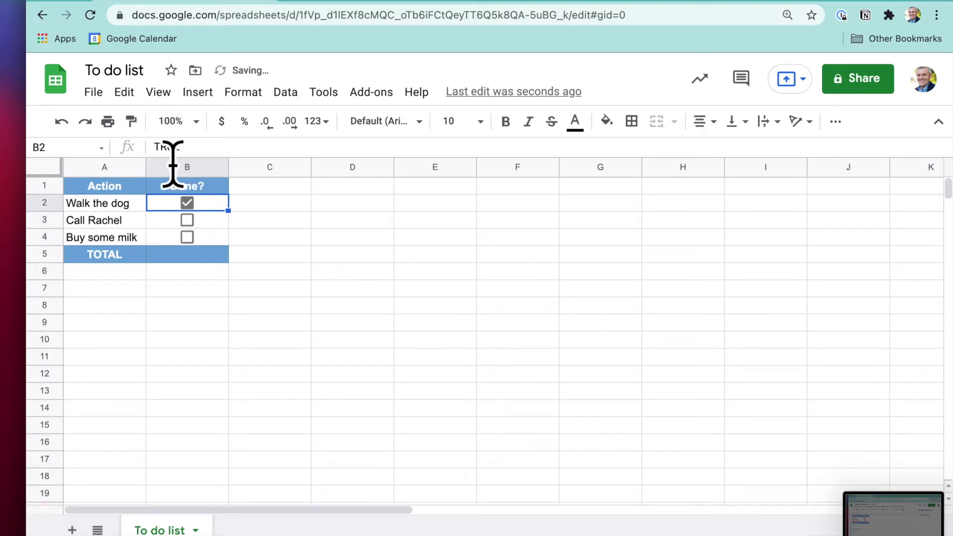
{"action": "key", "text": "space"}
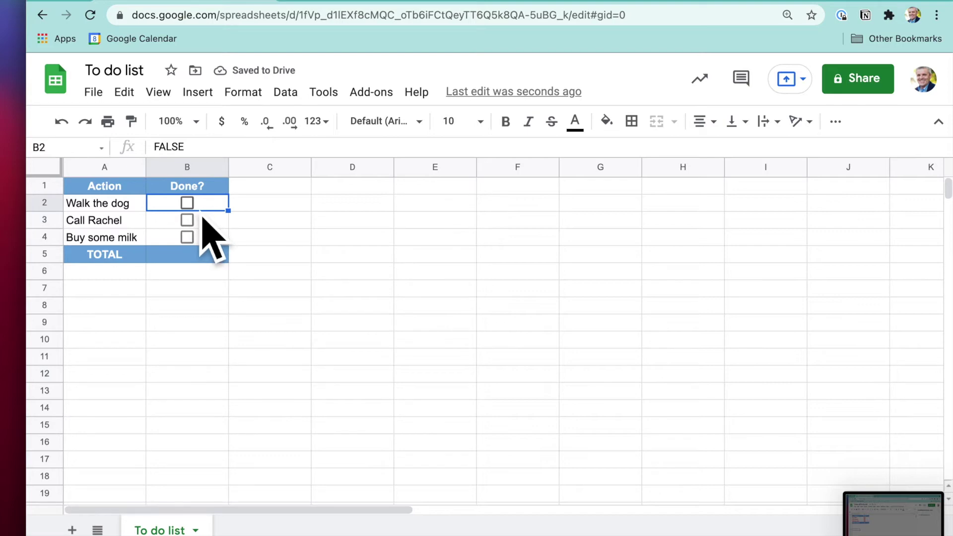
{"action": "key", "text": "space"}
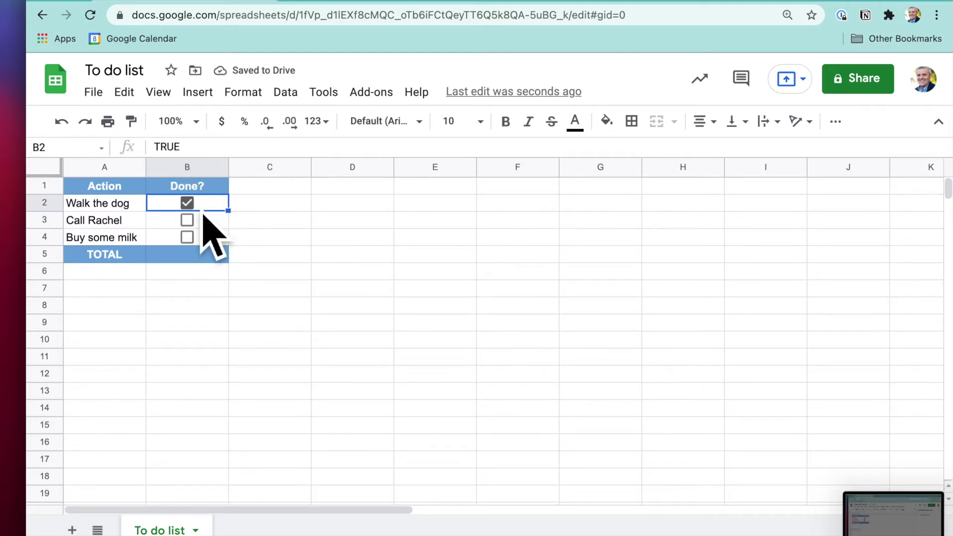
{"action": "key", "text": "space"}
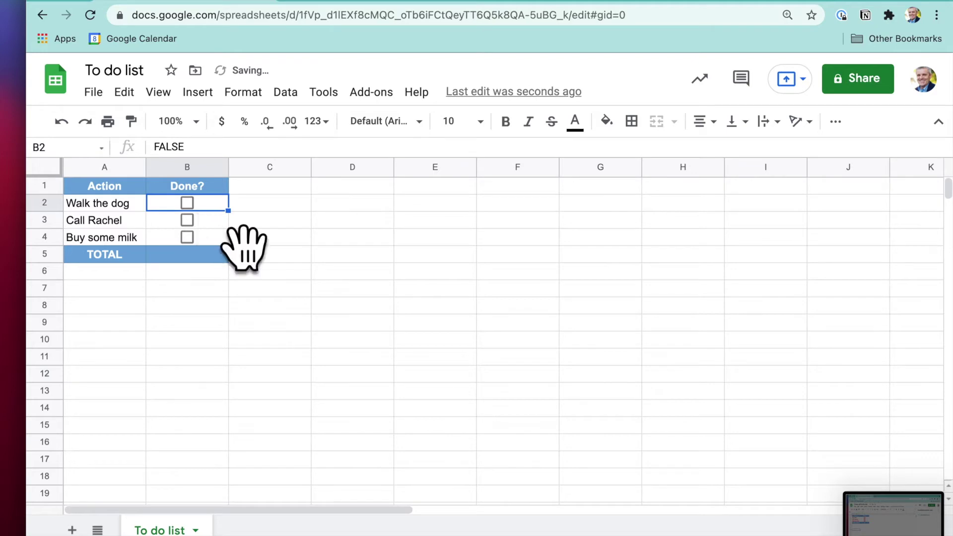
{"action": "key", "text": "Down"}
{"action": "key", "text": "Down"}
{"action": "key", "text": "Down"}
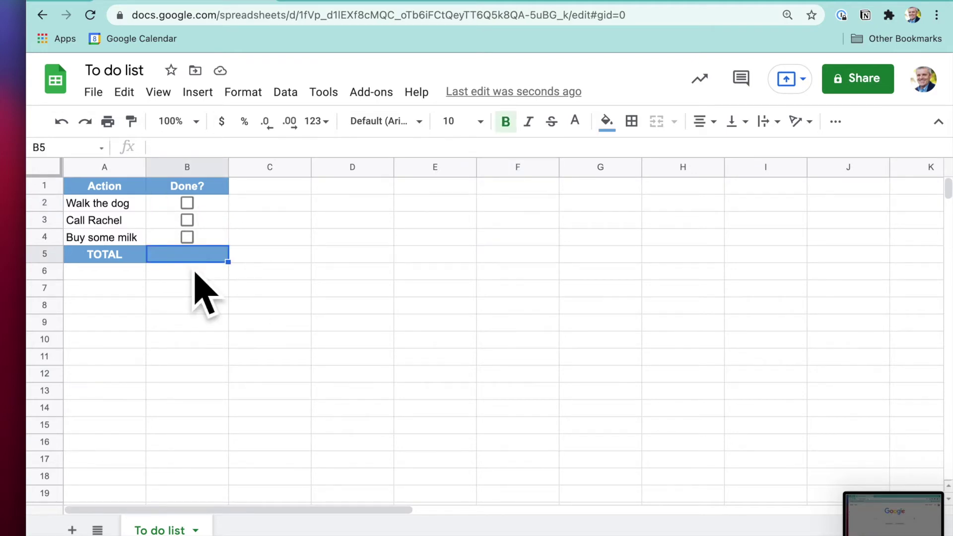
{"action": "left_click", "coordinate": [199, 212]}
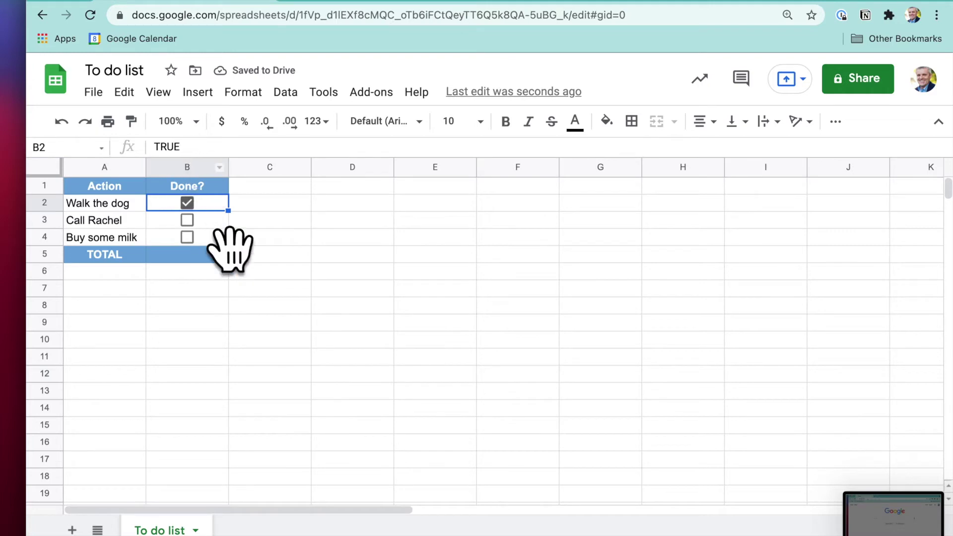
{"action": "left_click", "coordinate": [196, 211]}
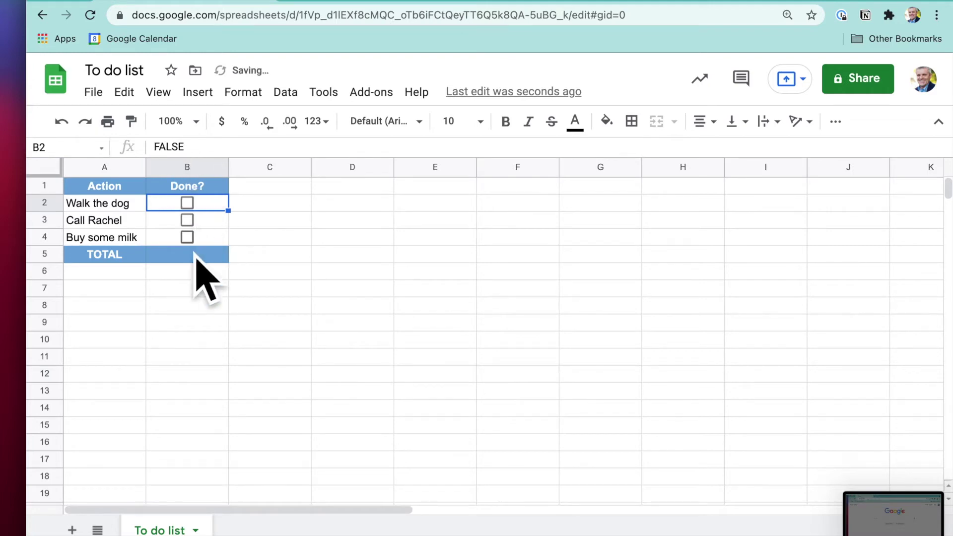
Enter the formula =COUNTIF(B2:B4,TRUE) in B5 to count the completed tasks.
{"action": "left_click", "coordinate": [193, 268]}
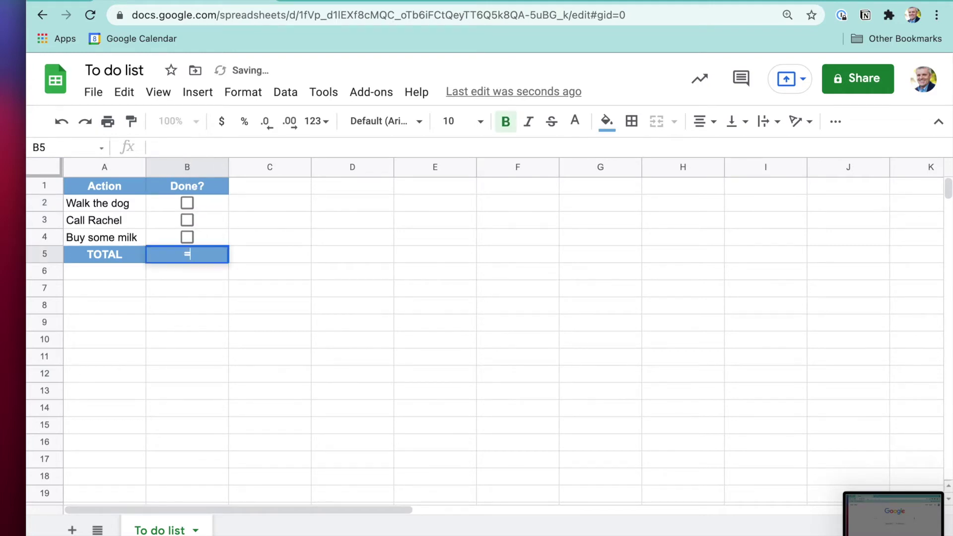
{"action": "type", "text": "="}
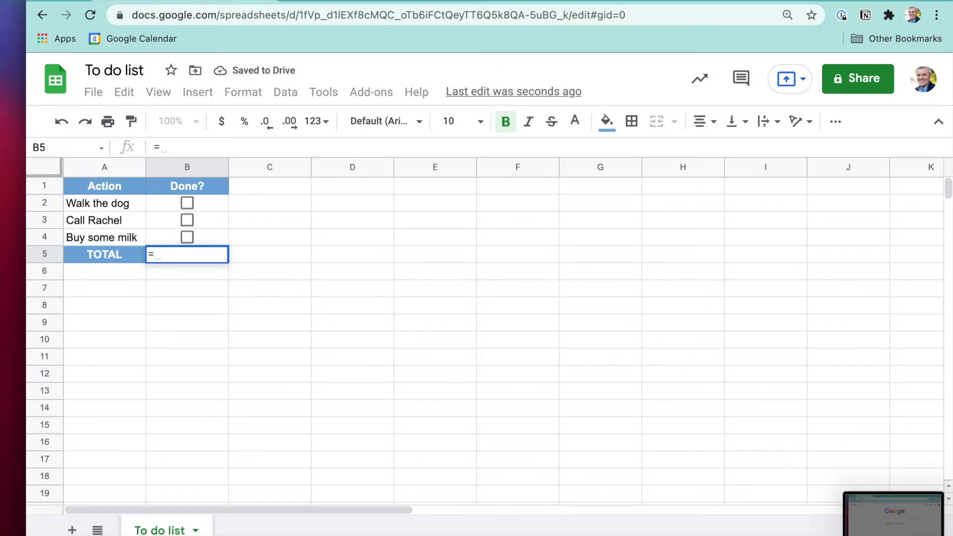
{"action": "type", "text": "COUNTIF("}
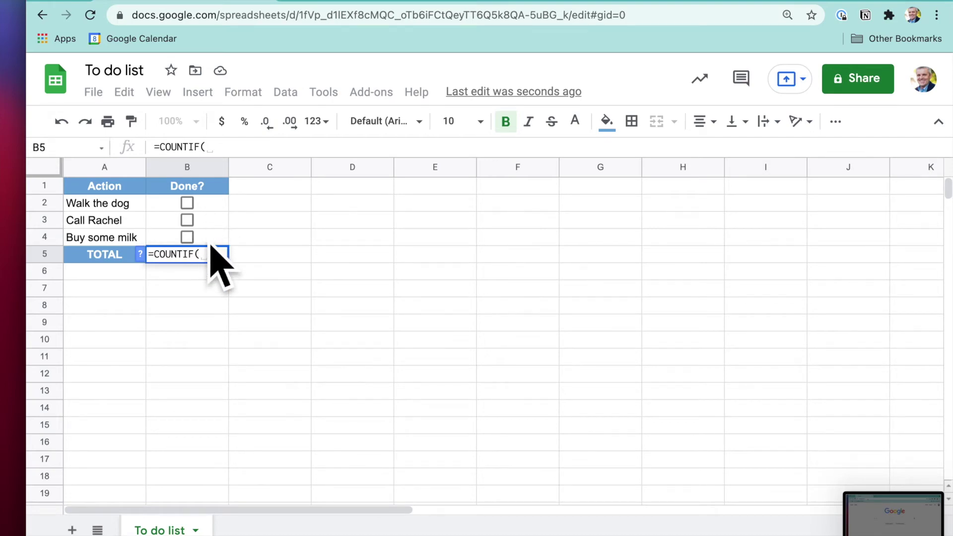
{"action": "type", "text": "B2"}
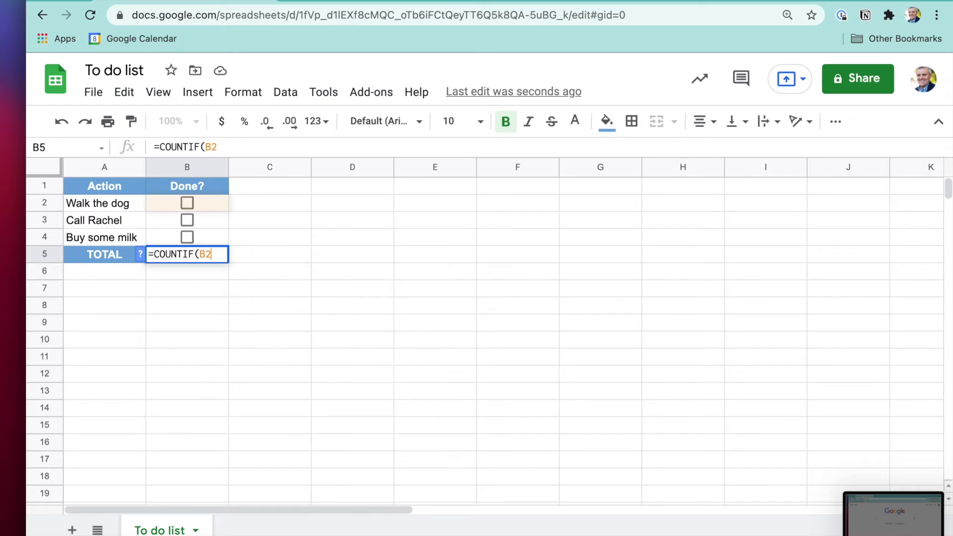
{"action": "type", "text": ":B4"}
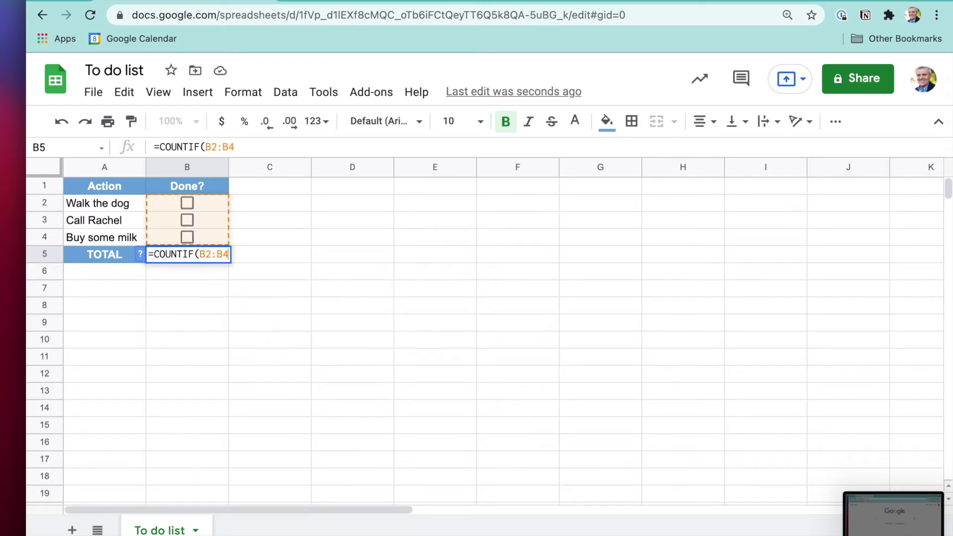
{"action": "type", "text": ", "}
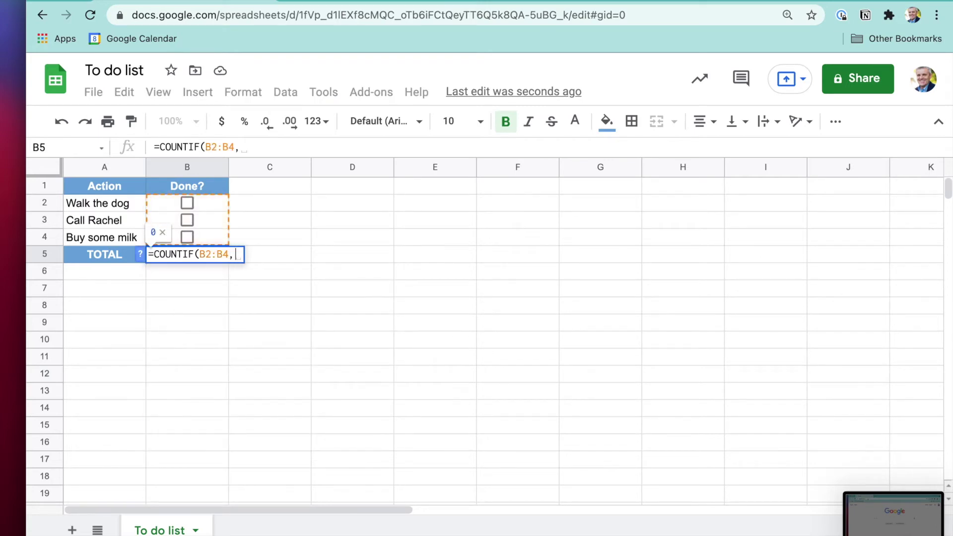
{"action": "type", "text": "TR"}
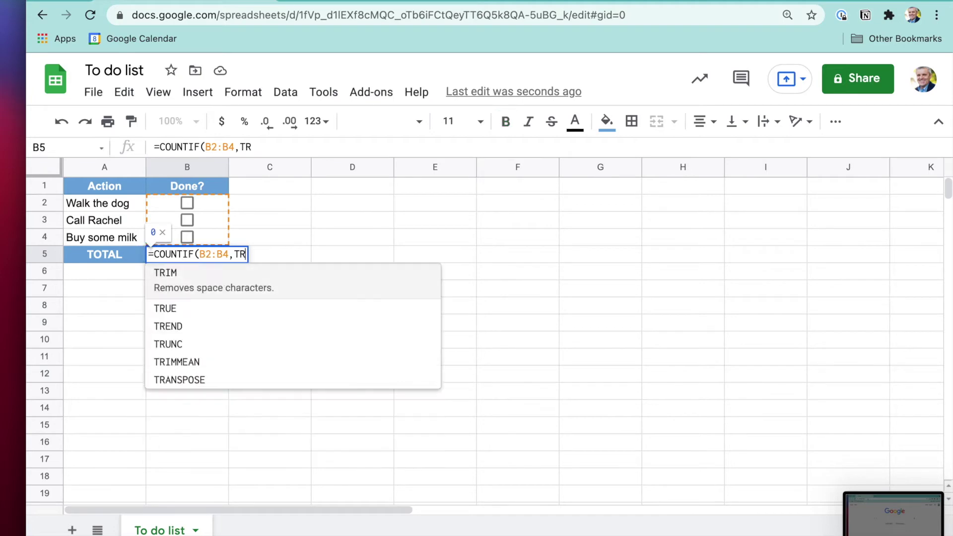
{"action": "type", "text": "UE)"}
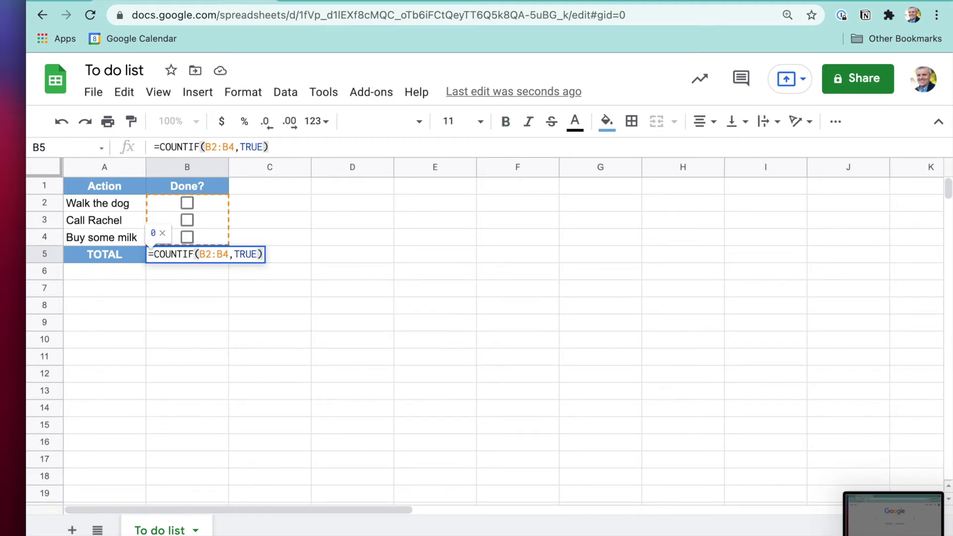
{"action": "key", "text": "Return"}
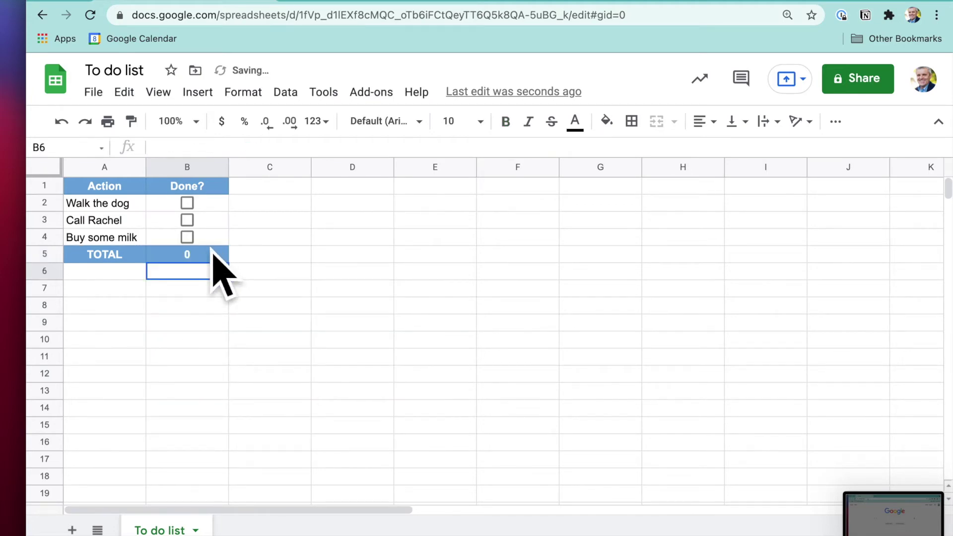
Test the TOTAL formula by ticking all three Done? checkboxes in B2:B4 and clearing them again.
{"action": "left_click", "coordinate": [187, 202]}
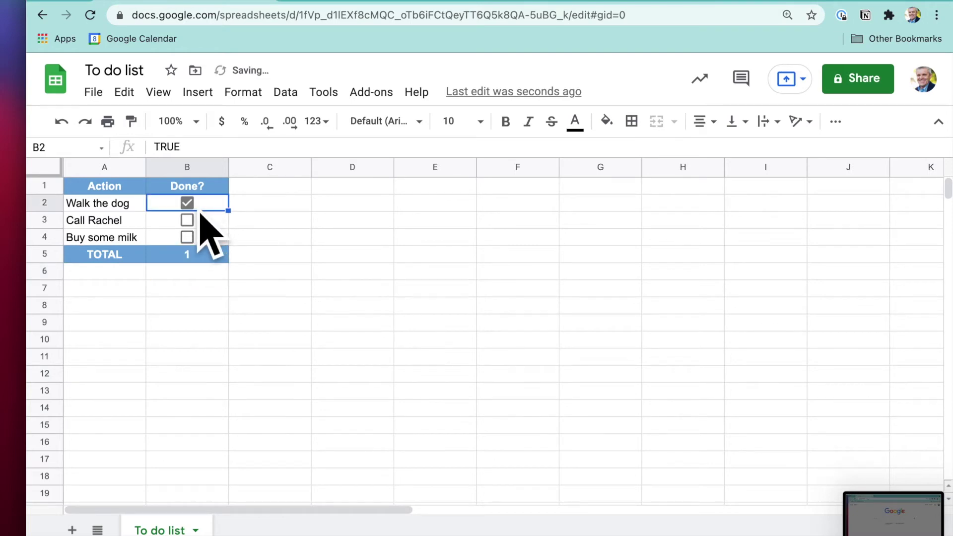
{"action": "left_click", "coordinate": [187, 238]}
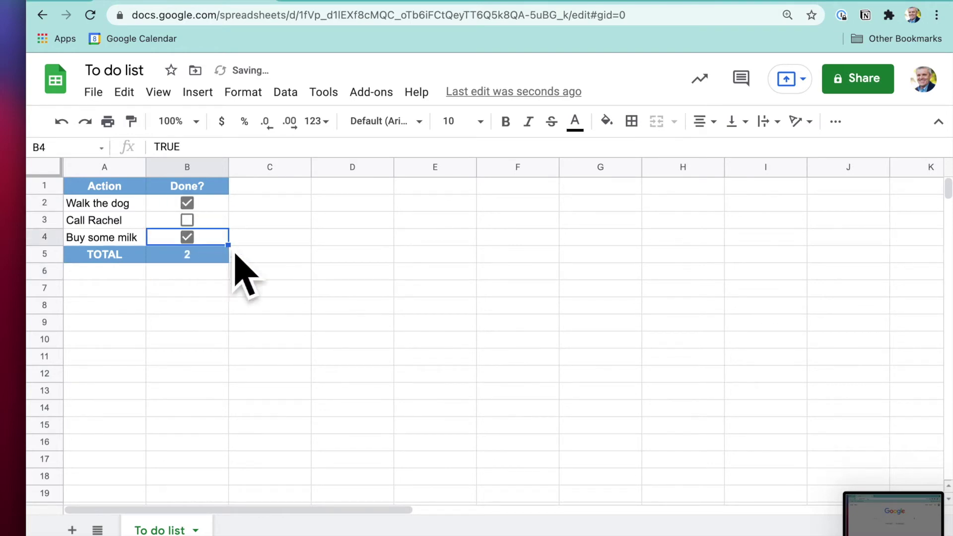
{"action": "left_click", "coordinate": [187, 219]}
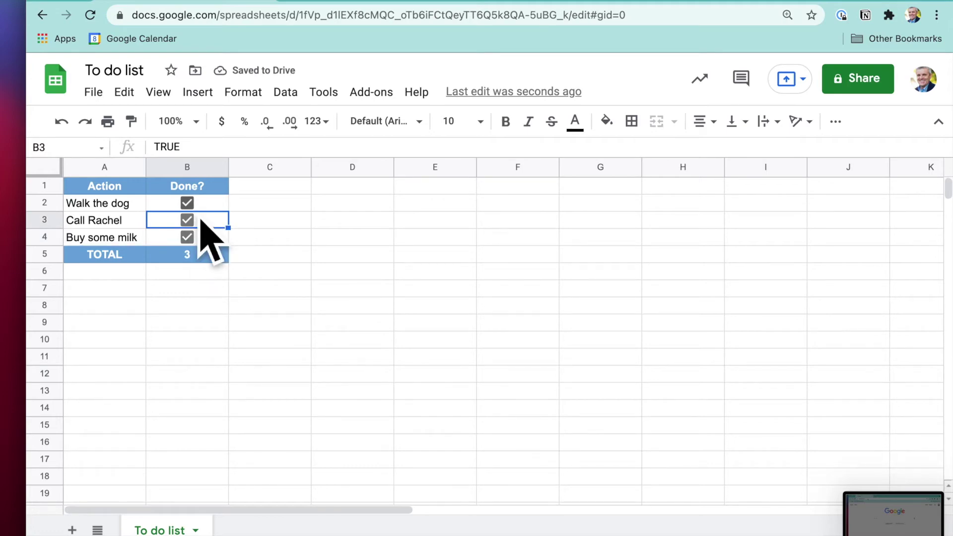
{"action": "key", "text": "Up"}
{"action": "key", "text": "space"}
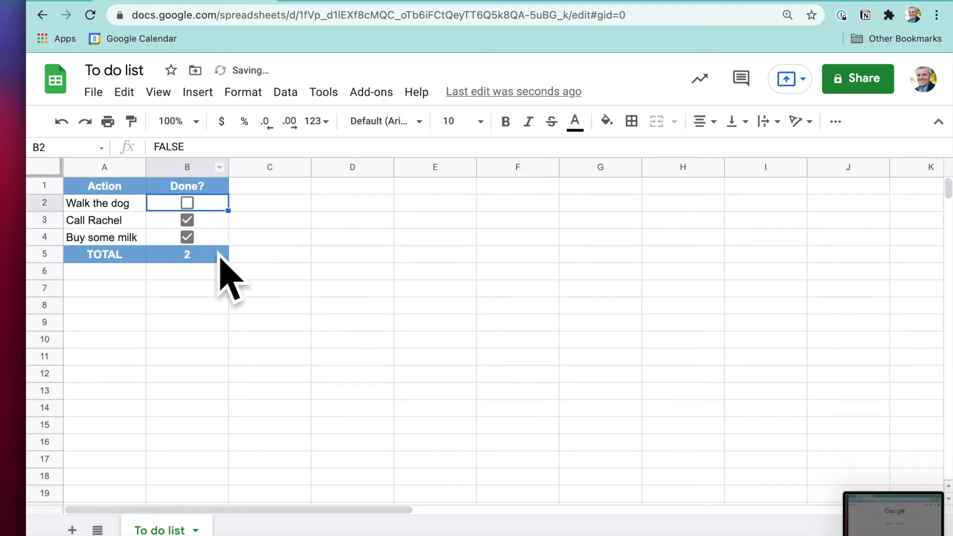
{"action": "left_click", "coordinate": [226, 242]}
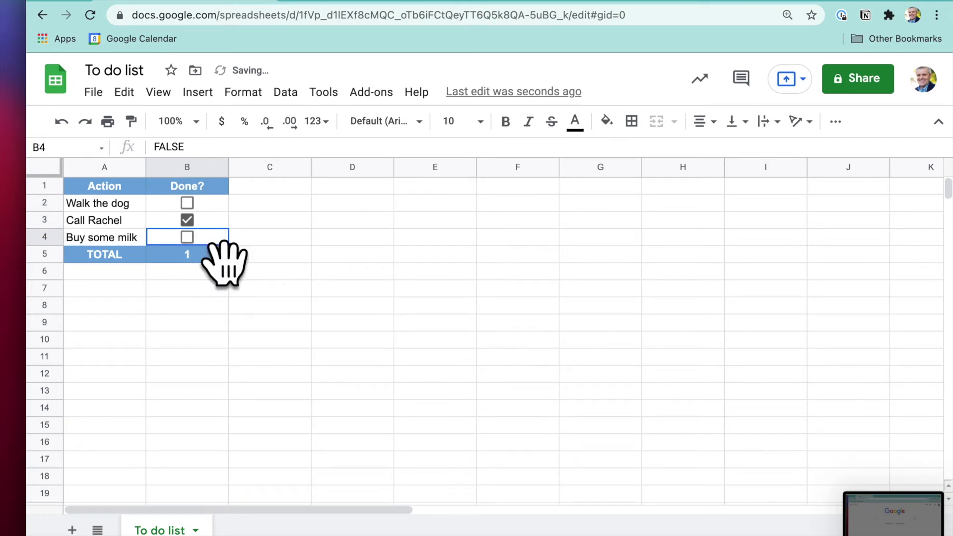
{"action": "key", "text": "Up"}
{"action": "key", "text": "space"}
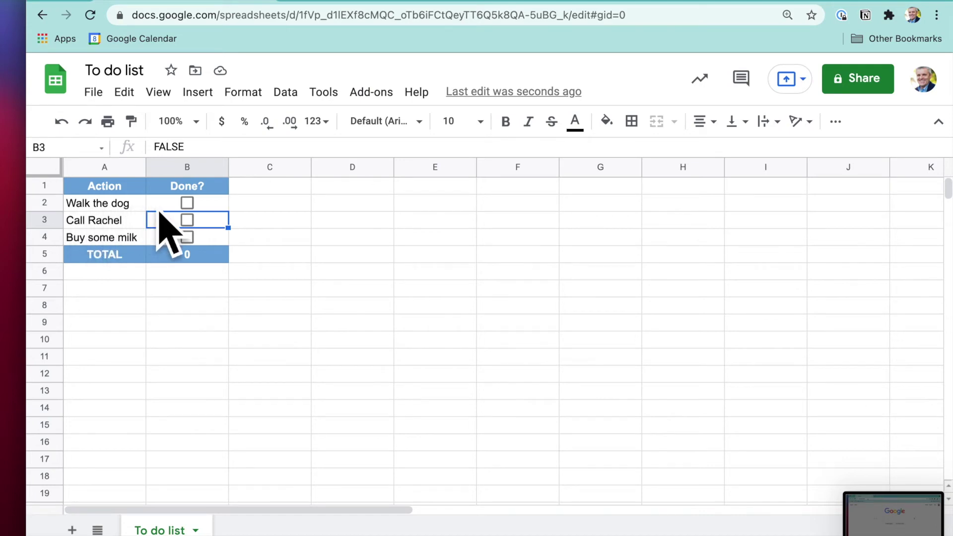
Start a conditional formatting rule for the range A2:B4 with the condition "Custom formula is".
{"action": "left_click", "coordinate": [100, 211]}
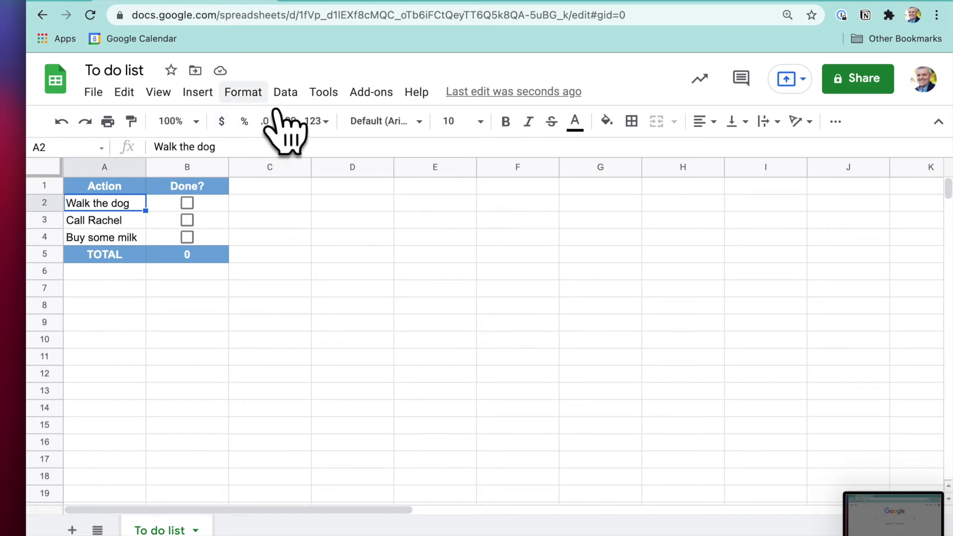
{"action": "left_click", "coordinate": [253, 96]}
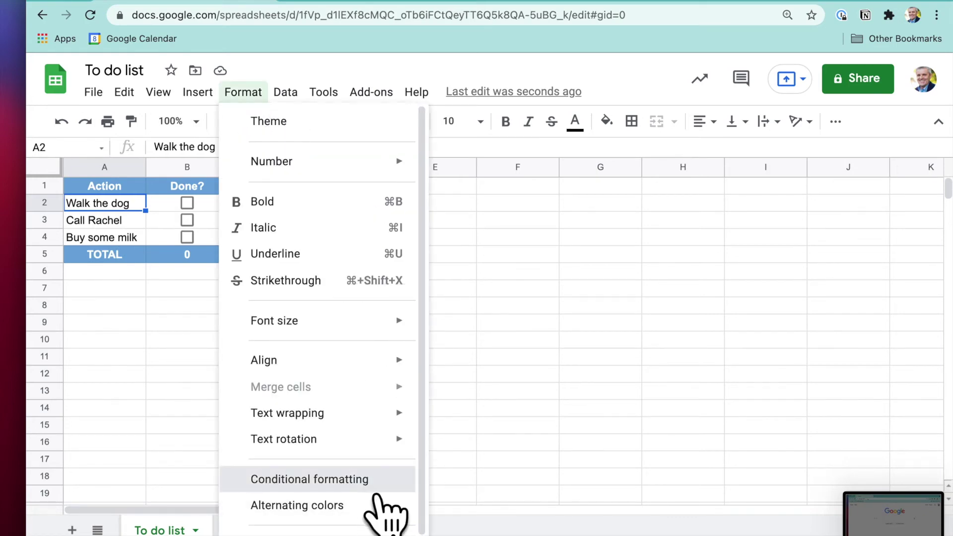
{"action": "left_click", "coordinate": [368, 485]}
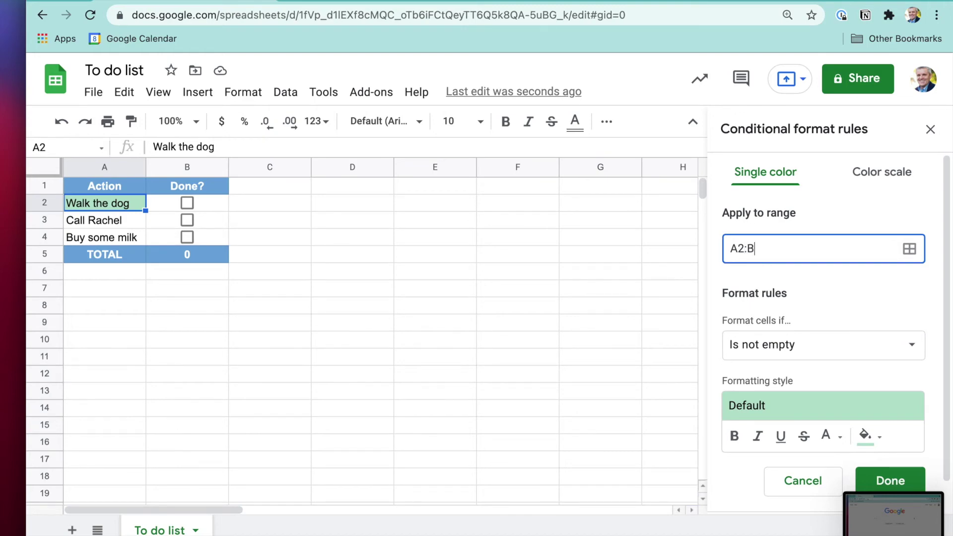
{"action": "type", "text": "4"}
{"action": "left_click", "coordinate": [849, 353]}
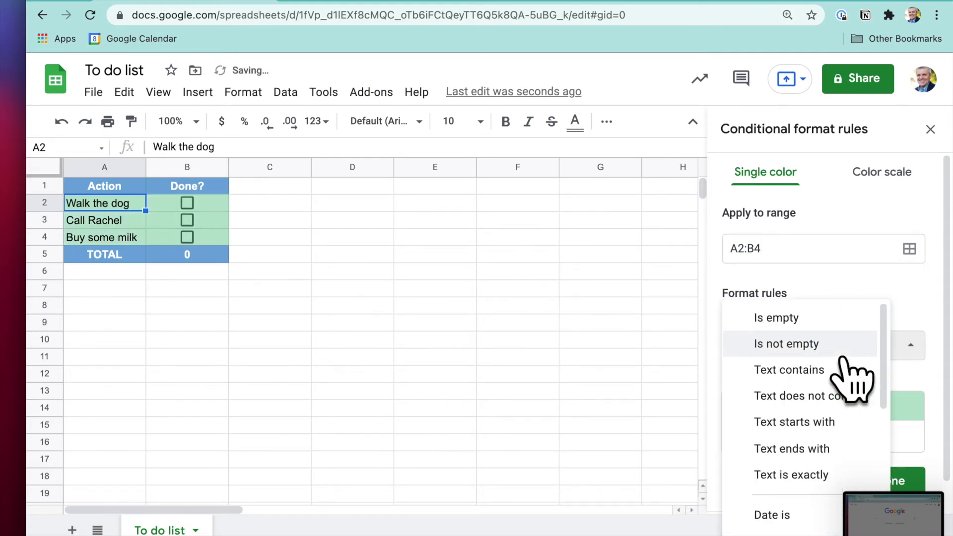
{"action": "scroll", "coordinate": [845, 359], "scroll_direction": "down", "scroll_amount": 6}
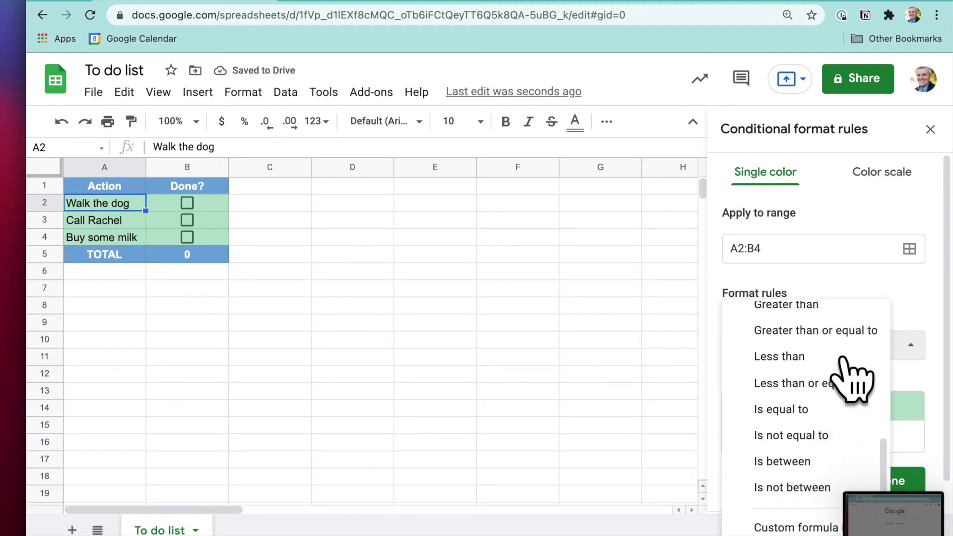
{"action": "left_click", "coordinate": [796, 527]}
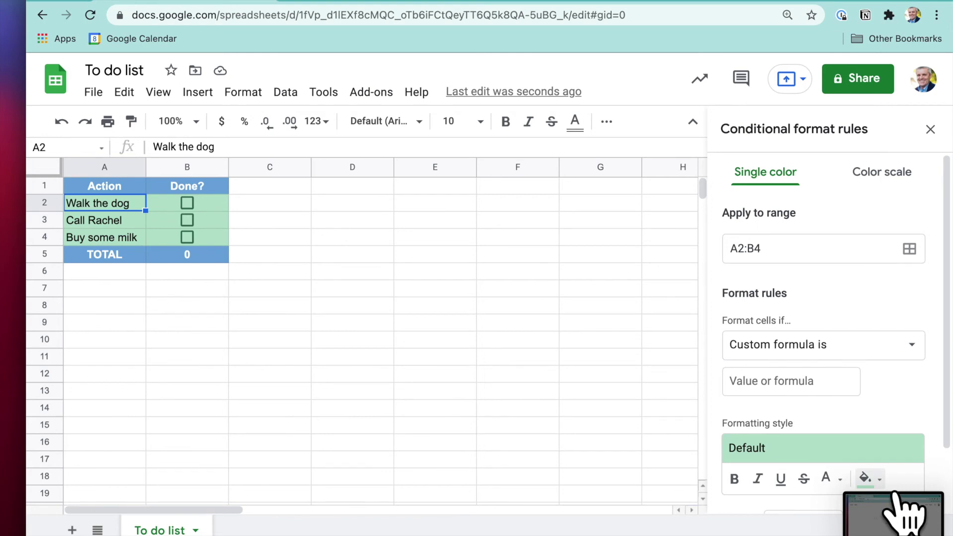
Set the rule's formatting style to no fill, green text and strikethrough.
{"action": "left_click", "coordinate": [879, 480]}
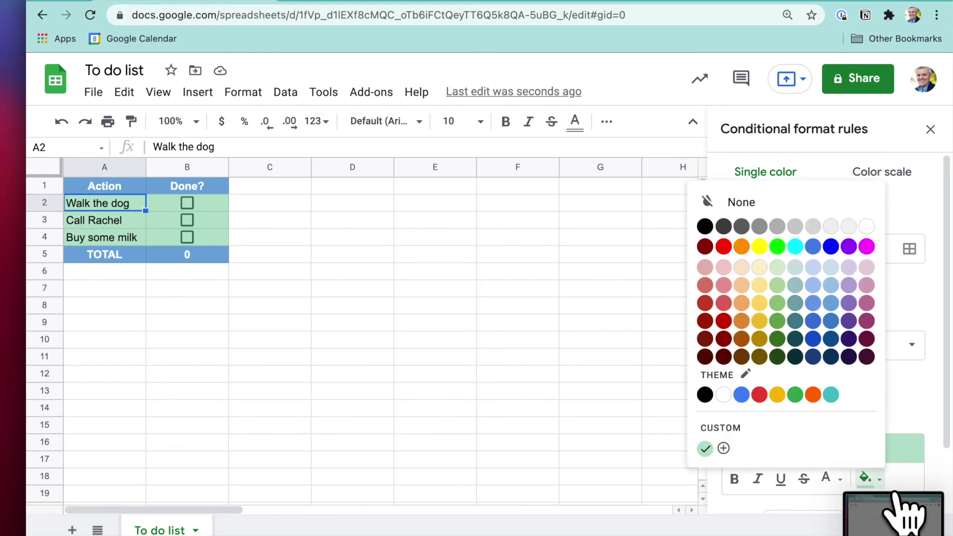
{"action": "left_click", "coordinate": [814, 204]}
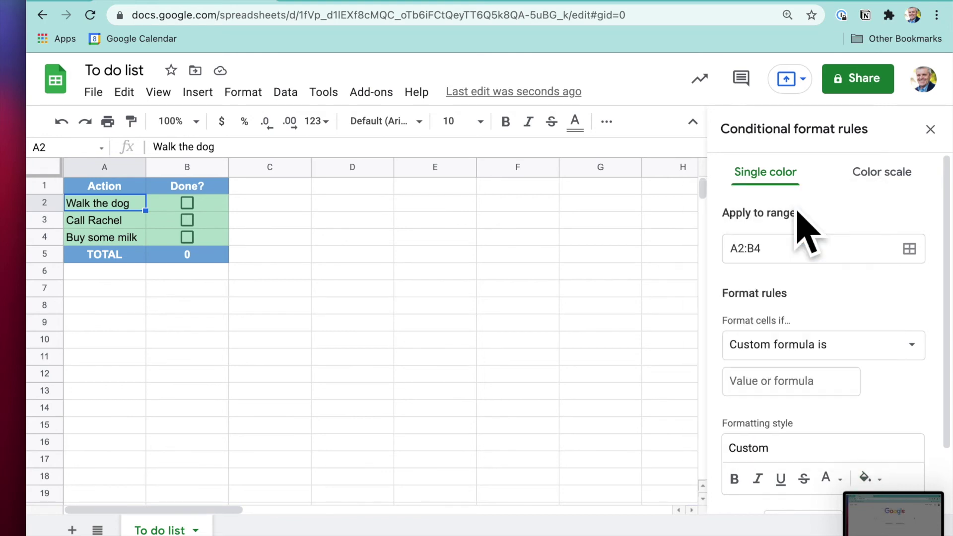
{"action": "left_click", "coordinate": [854, 491]}
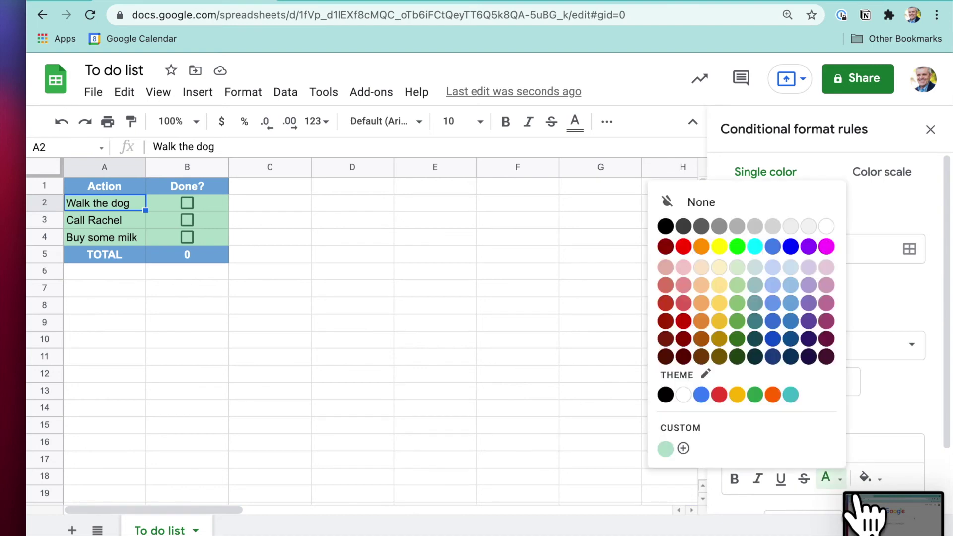
{"action": "key", "text": "Escape"}
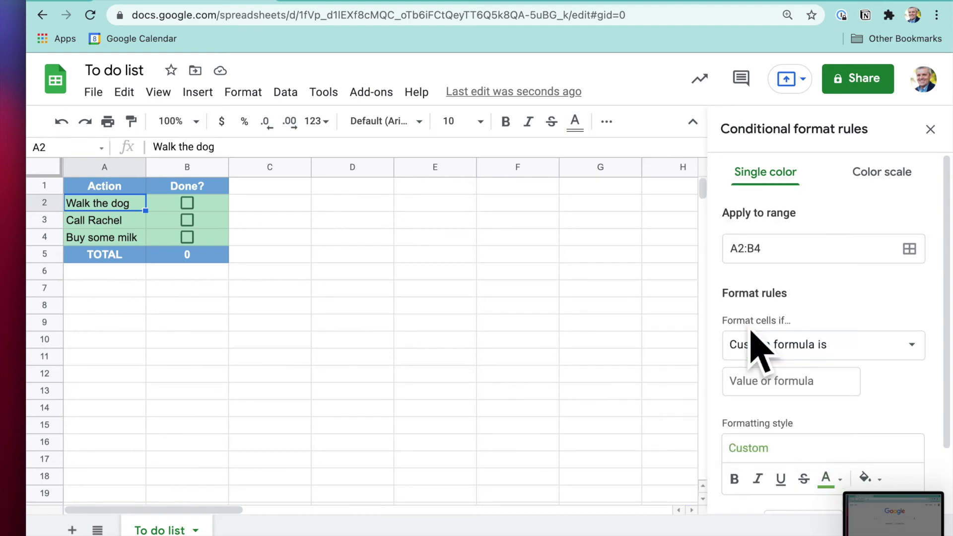
{"action": "left_click", "coordinate": [804, 478]}
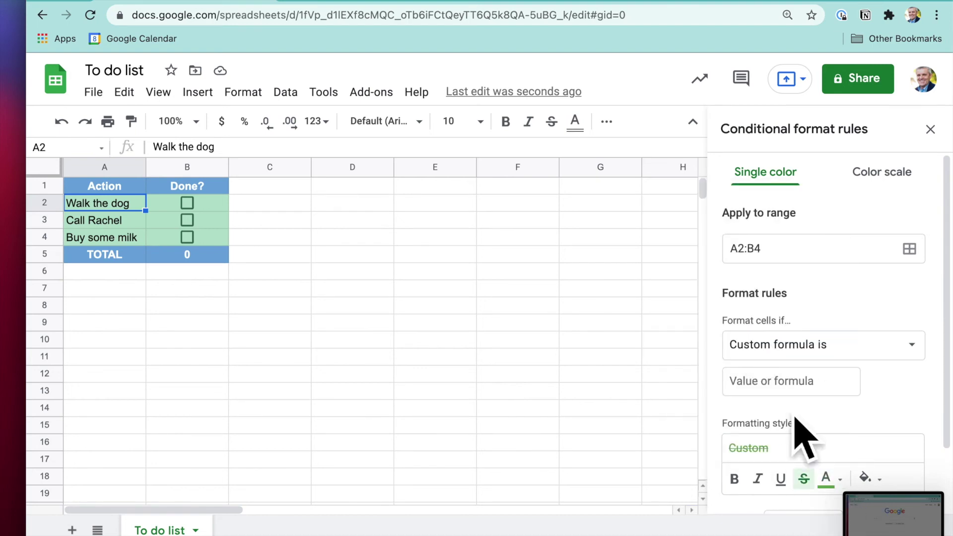
Enter =$B2=TRUE as the rule's custom formula and save the rule.
{"action": "type", "text": "="}
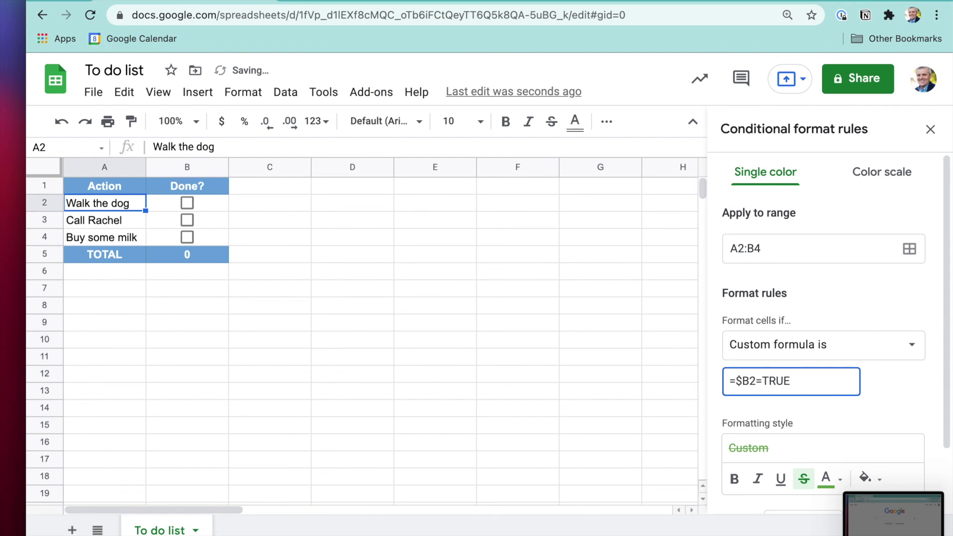
{"action": "scroll", "coordinate": [824, 337], "scroll_direction": "down", "scroll_amount": 3}
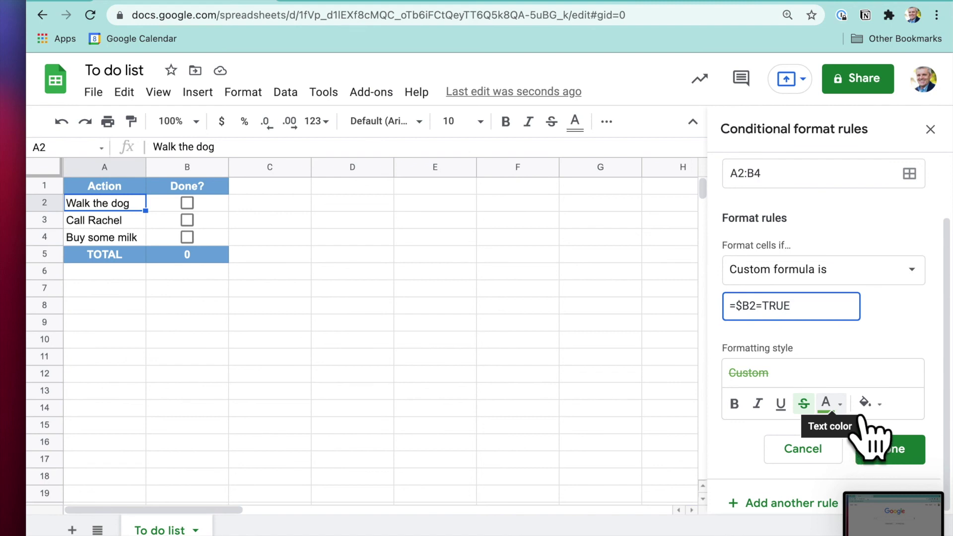
{"action": "left_click", "coordinate": [908, 457]}
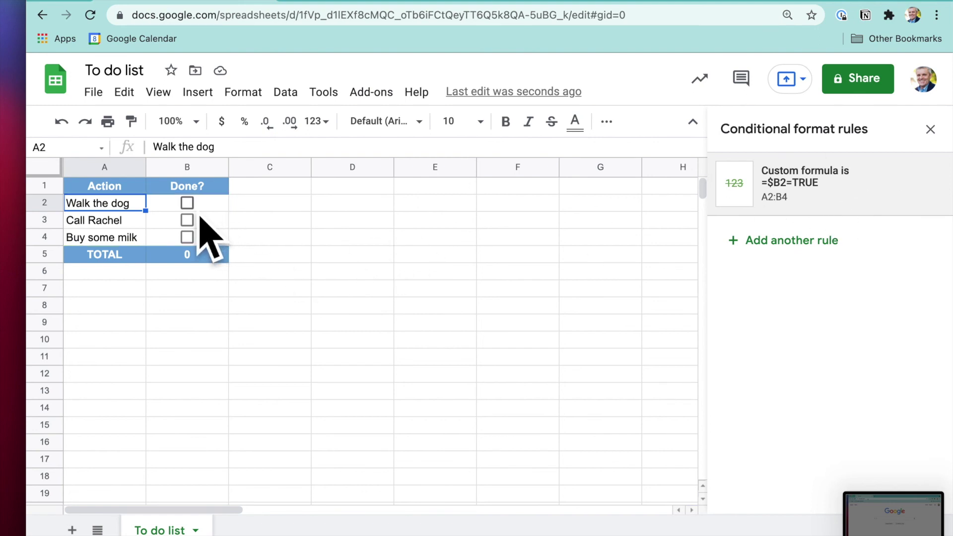
Test the conditional formatting by ticking the Done? checkboxes in B2, B3 and B4.
{"action": "left_click", "coordinate": [187, 203]}
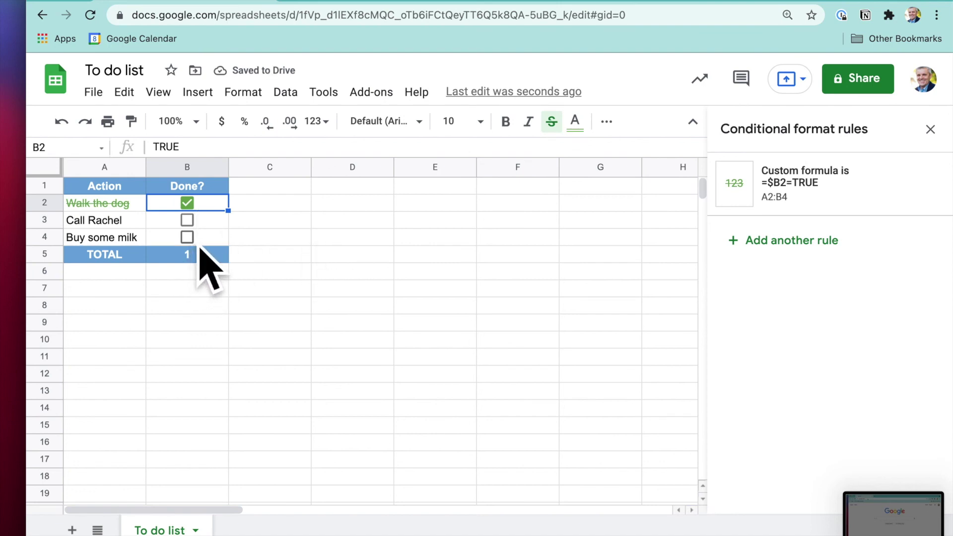
{"action": "left_click", "coordinate": [188, 221]}
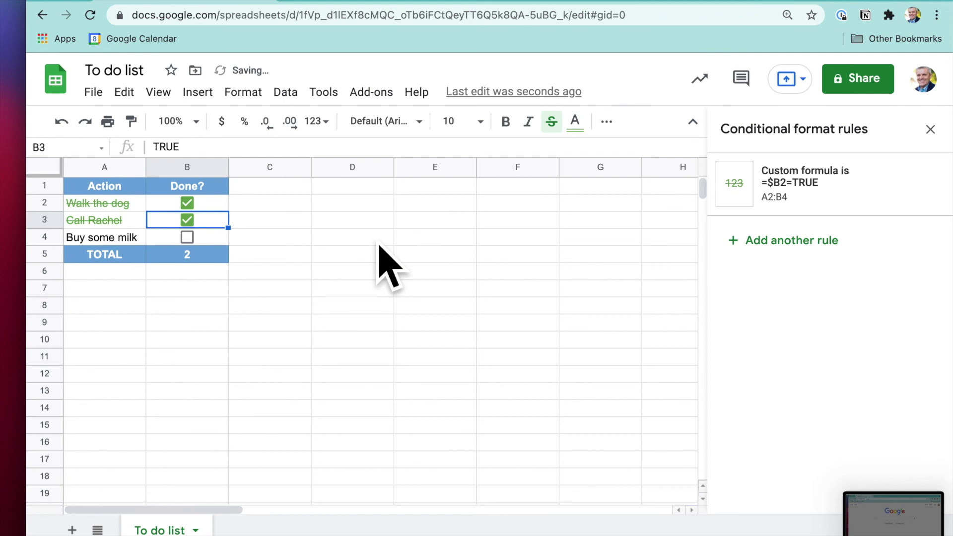
{"action": "left_click", "coordinate": [243, 259]}
{"action": "left_click", "coordinate": [188, 237]}
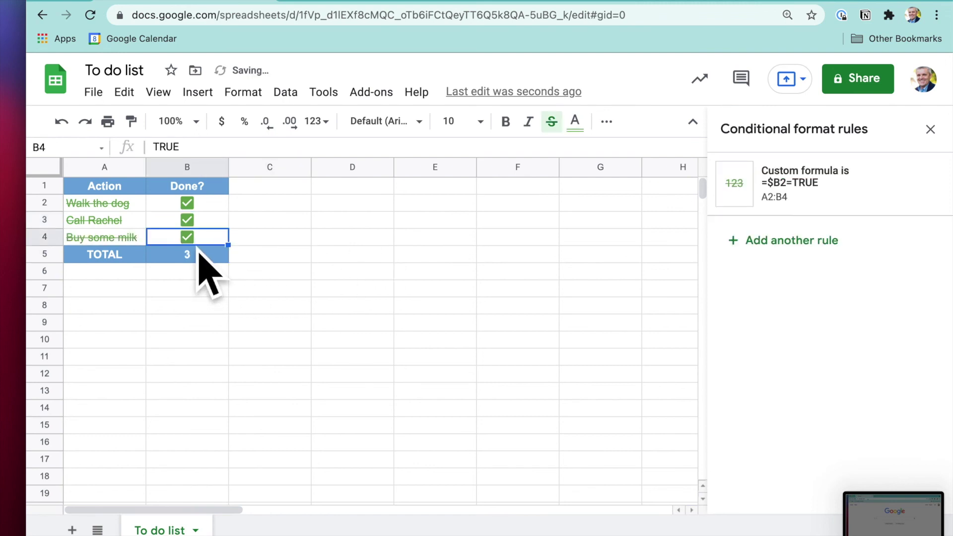